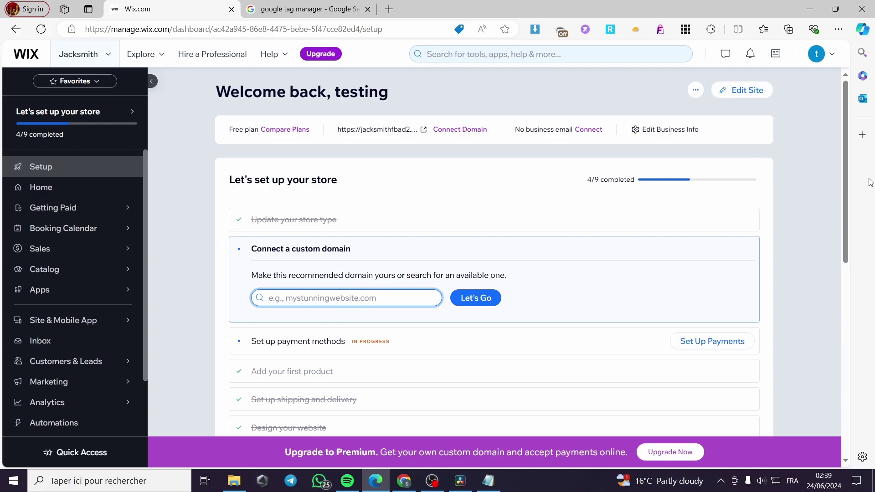
Open the Jacksmith site dashboard in Wix, then open tagmanager.google.com from the Google results
{"action": "left_click", "coordinate": [826, 203]}
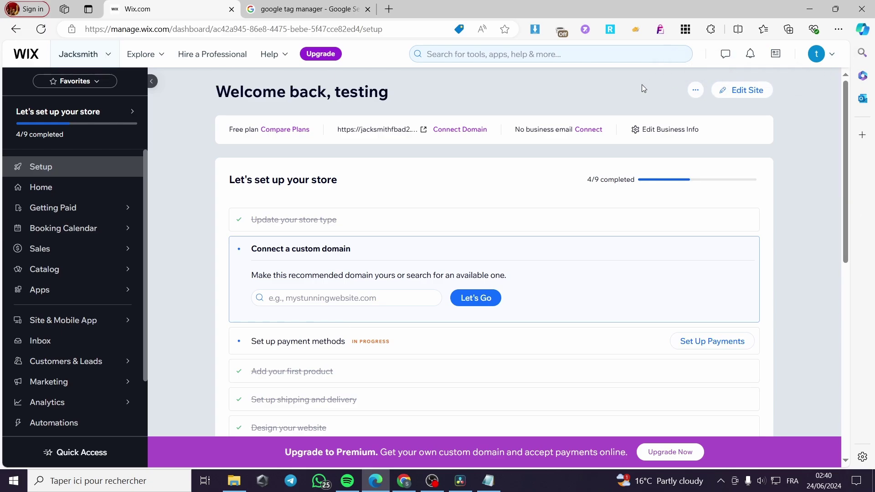
{"action": "left_click", "coordinate": [78, 55]}
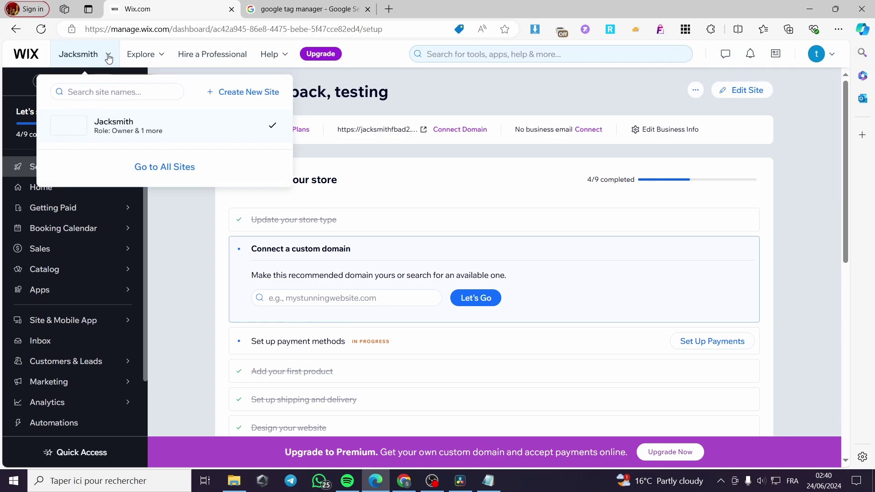
{"action": "left_click", "coordinate": [172, 173]}
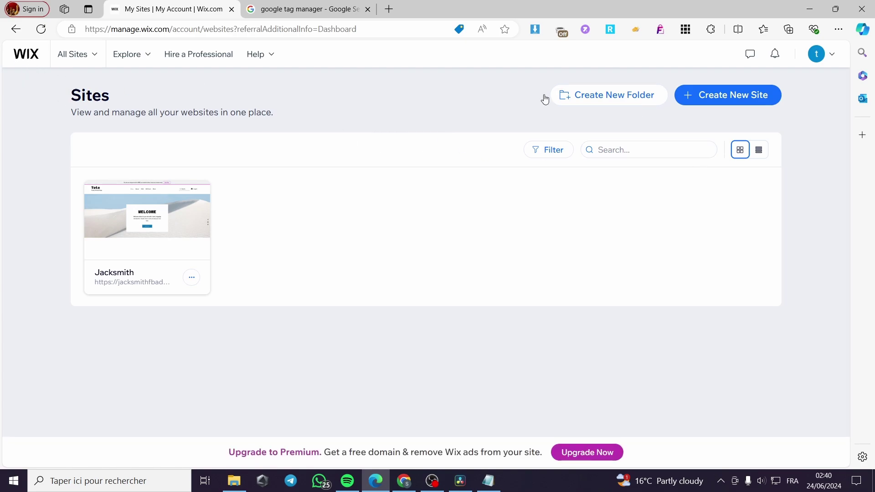
{"action": "mouse_move", "coordinate": [107, 191]}
{"action": "mouse_move", "coordinate": [135, 228]}
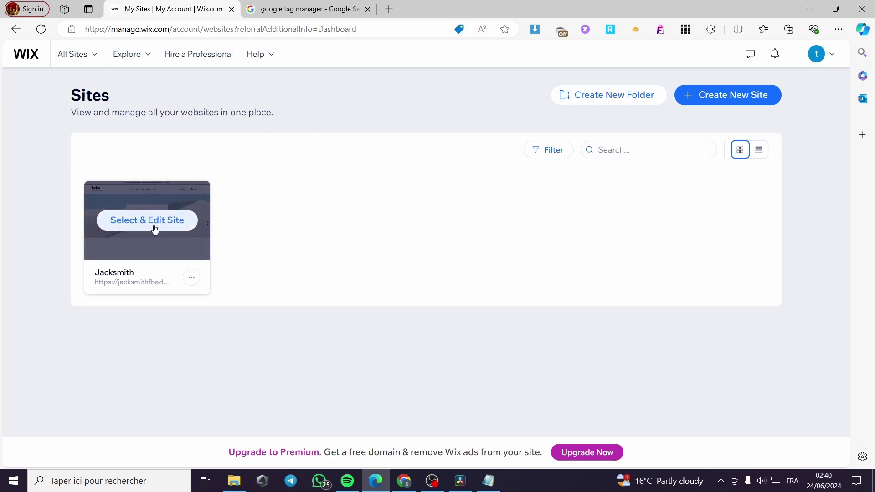
{"action": "left_click", "coordinate": [155, 222]}
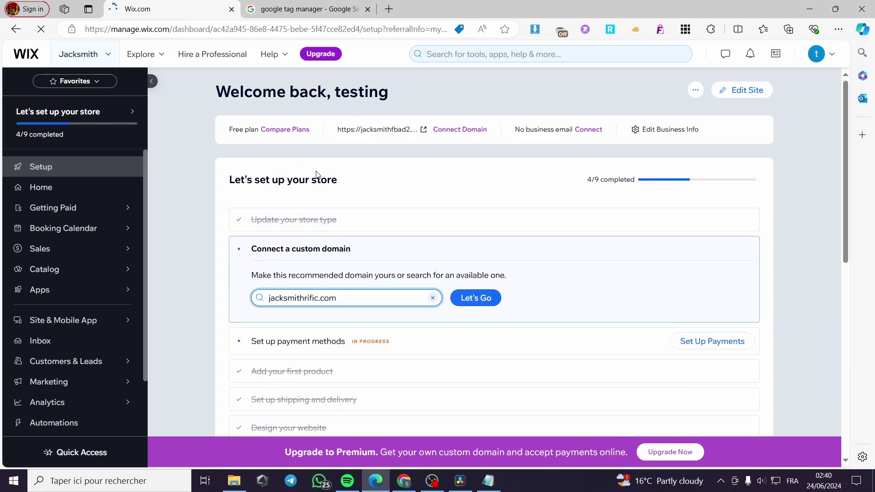
{"action": "left_click", "coordinate": [297, 4]}
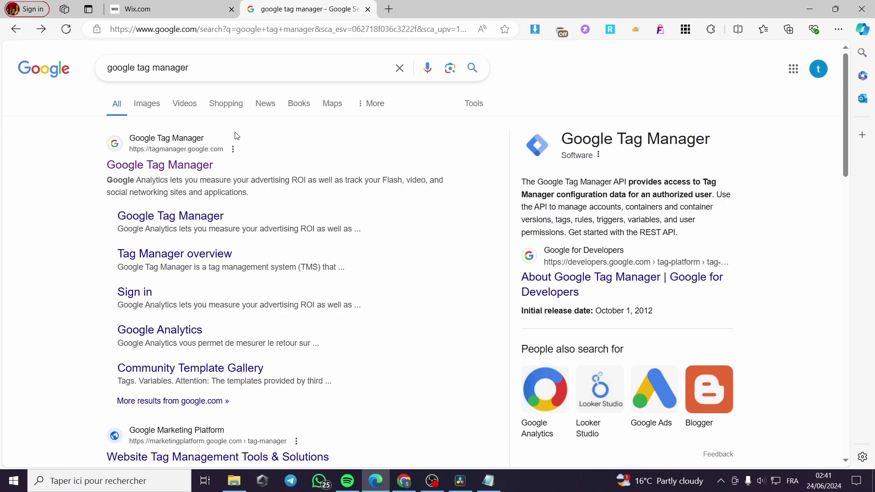
{"action": "left_click", "coordinate": [135, 169]}
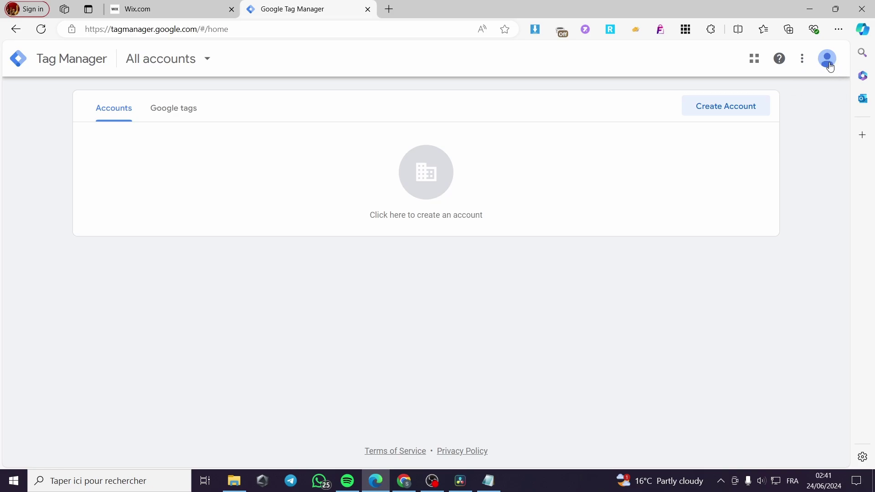
Start a new Tag Manager account named 'jack testing' with United States as country
{"action": "left_click", "coordinate": [713, 108]}
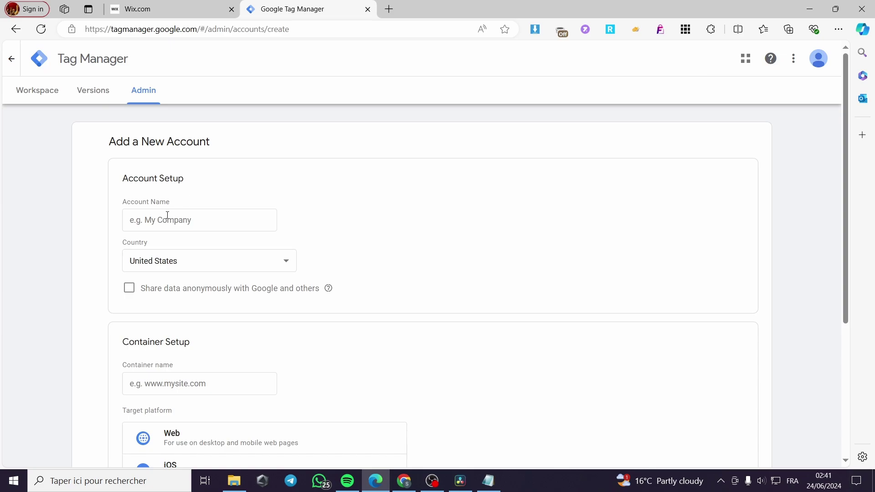
{"action": "left_click", "coordinate": [194, 223]}
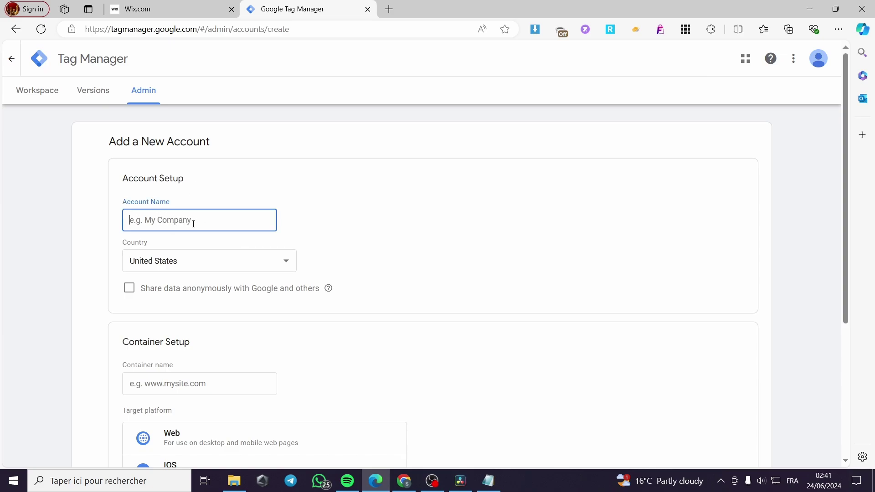
{"action": "type", "text": "jack testing"}
{"action": "left_click", "coordinate": [161, 261]}
{"action": "mouse_move", "coordinate": [291, 219]}
{"action": "left_mouse_down"}
{"action": "mouse_move", "coordinate": [294, 60]}
{"action": "mouse_move", "coordinate": [291, 226]}
{"action": "left_mouse_up"}
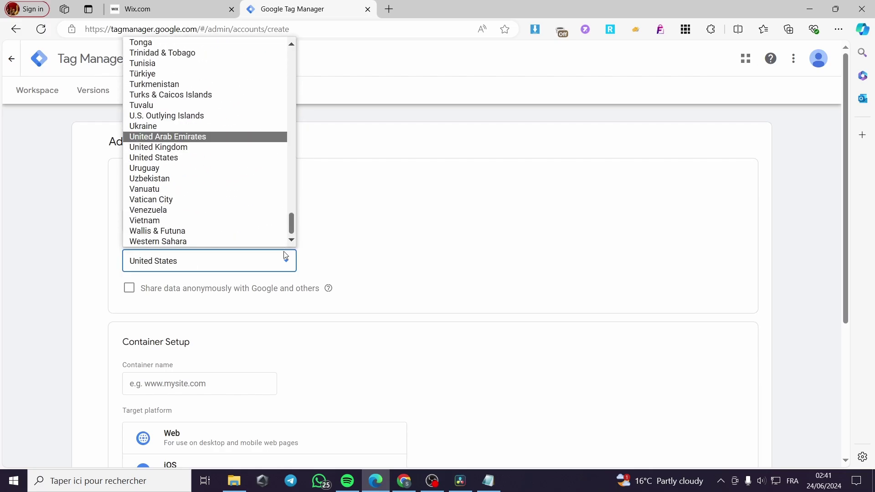
{"action": "left_click", "coordinate": [185, 157]}
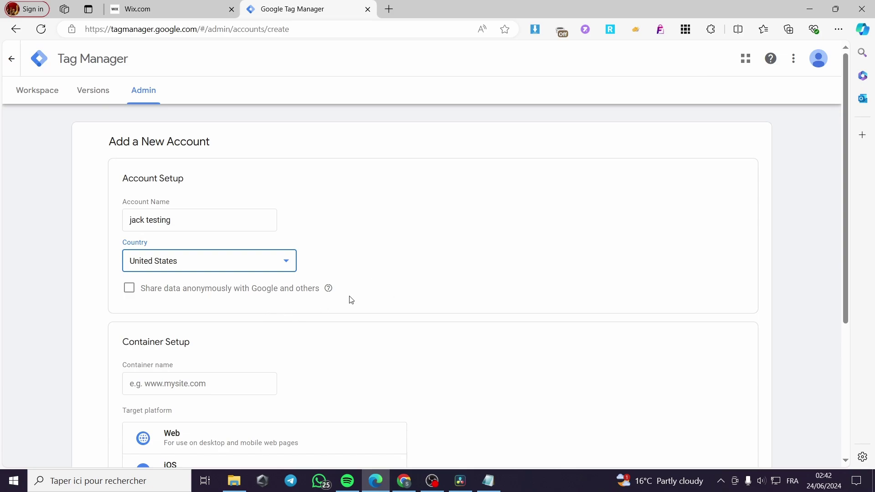
Scroll down to the Container name field, then return to the Wix dashboard tab
{"action": "scroll", "coordinate": [506, 244], "scroll_direction": "down", "scroll_amount": 2}
{"action": "mouse_move", "coordinate": [328, 229]}
{"action": "scroll", "coordinate": [349, 224], "scroll_direction": "down", "scroll_amount": 2}
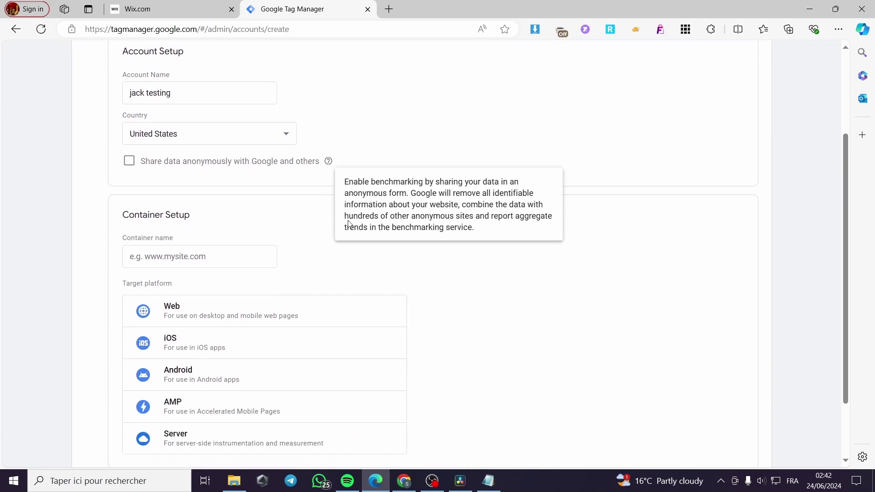
{"action": "scroll", "coordinate": [349, 224], "scroll_direction": "down", "scroll_amount": 1}
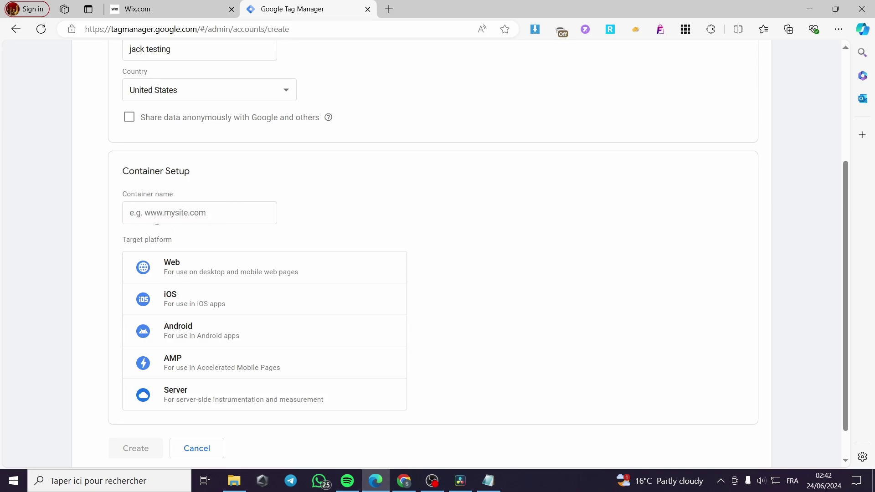
{"action": "left_click", "coordinate": [183, 219]}
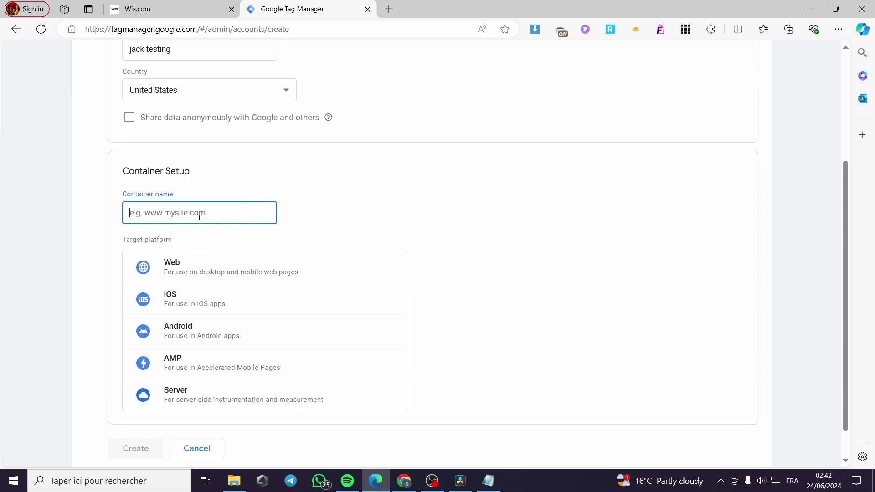
{"action": "left_click", "coordinate": [173, 14]}
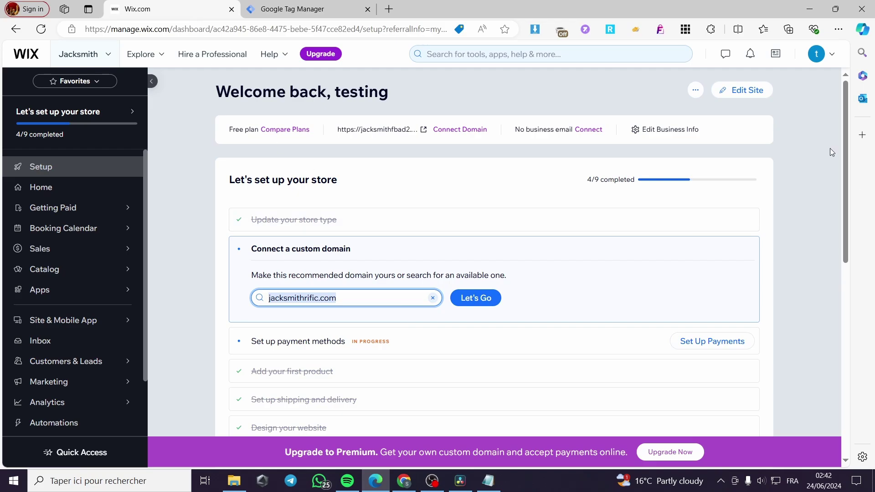
Open the live Jacksmith site in a new tab, copy its URL, and return to Tag Manager
{"action": "left_click", "coordinate": [701, 91]}
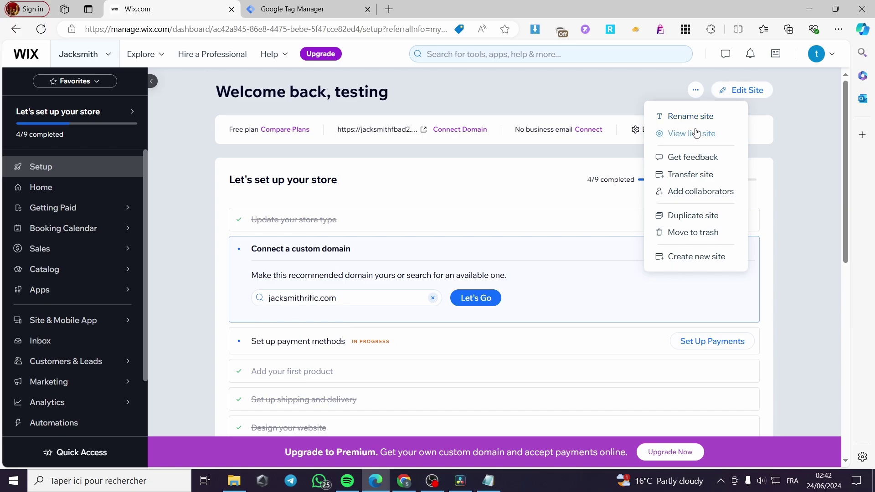
{"action": "right_click", "coordinate": [679, 134]}
{"action": "left_click", "coordinate": [673, 135]}
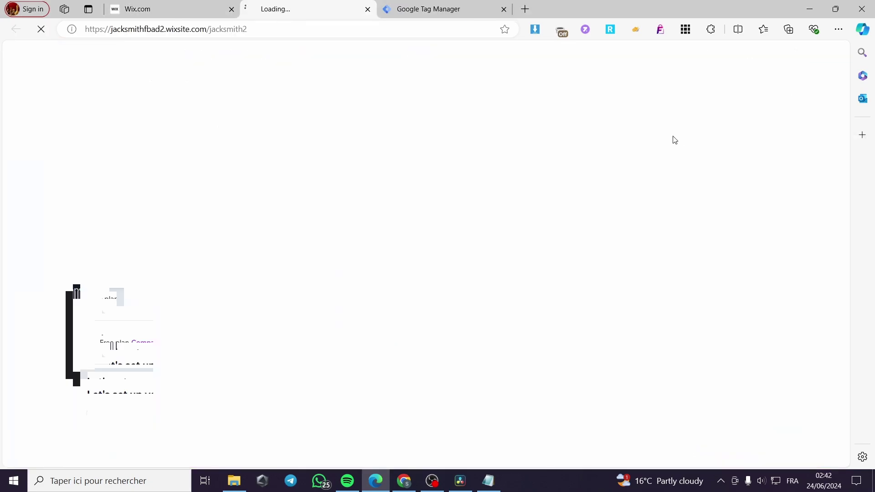
{"action": "left_click", "coordinate": [183, 6]}
{"action": "left_click", "coordinate": [696, 90]}
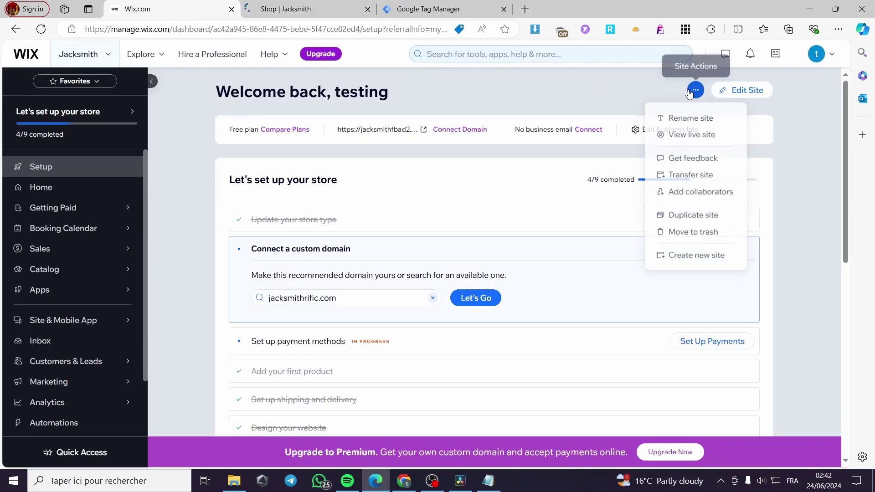
{"action": "left_click", "coordinate": [282, 6]}
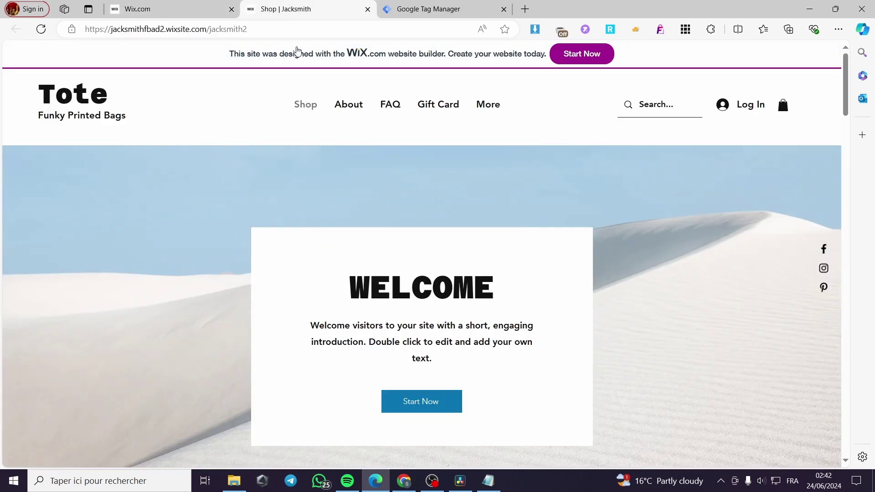
{"action": "left_click", "coordinate": [268, 28]}
{"action": "key", "text": "ctrl+c"}
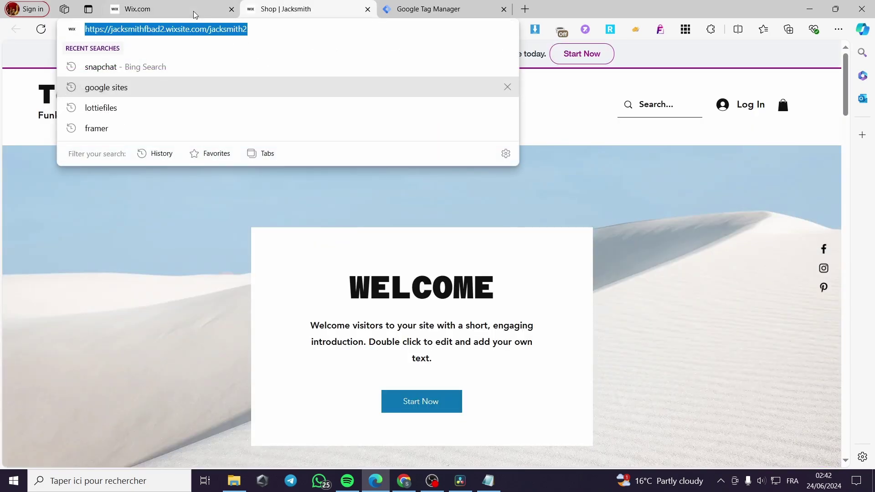
{"action": "left_click", "coordinate": [418, 8]}
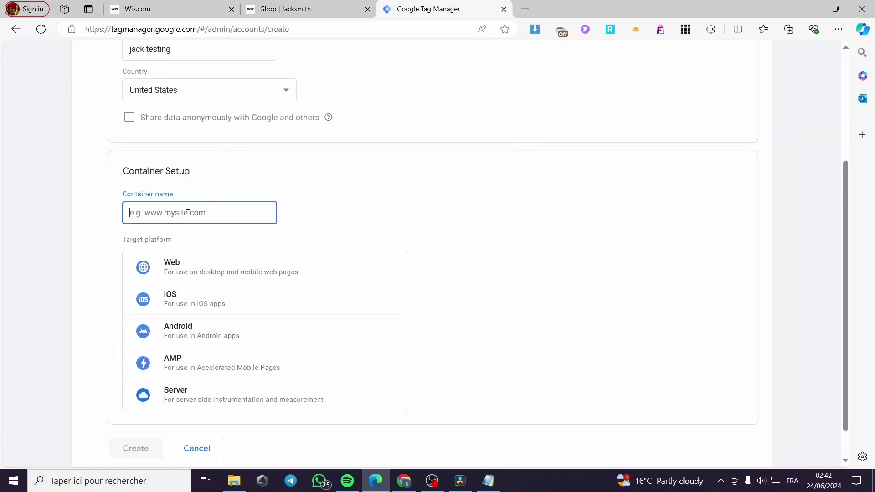
Replace the rejected pasted site address in Container name with 'jacksmith'
{"action": "key", "text": "ctrl+v"}
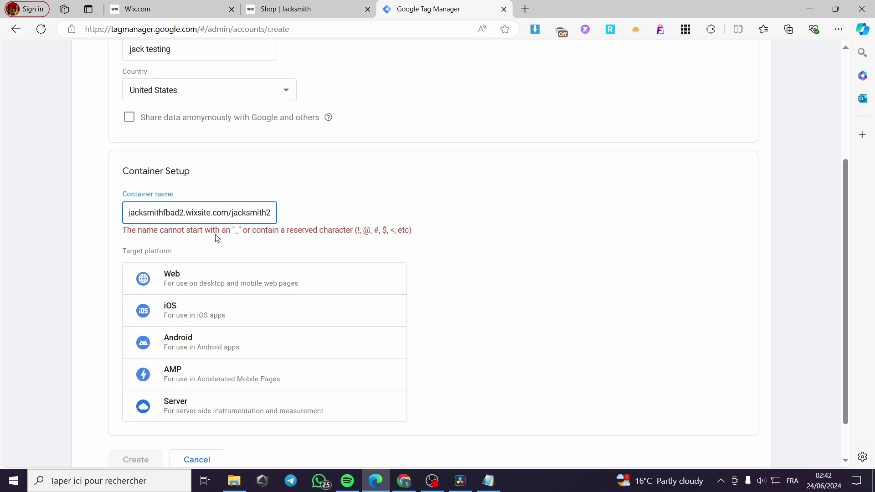
{"action": "left_click_drag", "start_coordinate": [267, 213], "coordinate": [72, 214]}
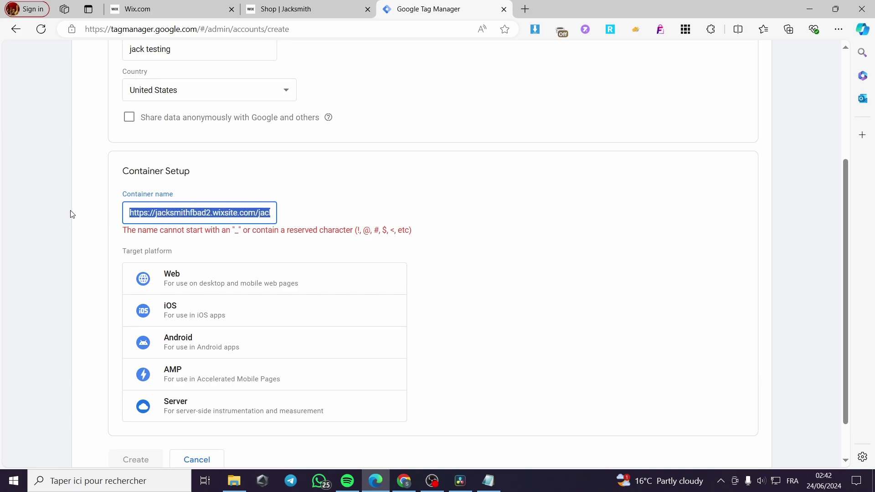
{"action": "key", "text": "BackSpace"}
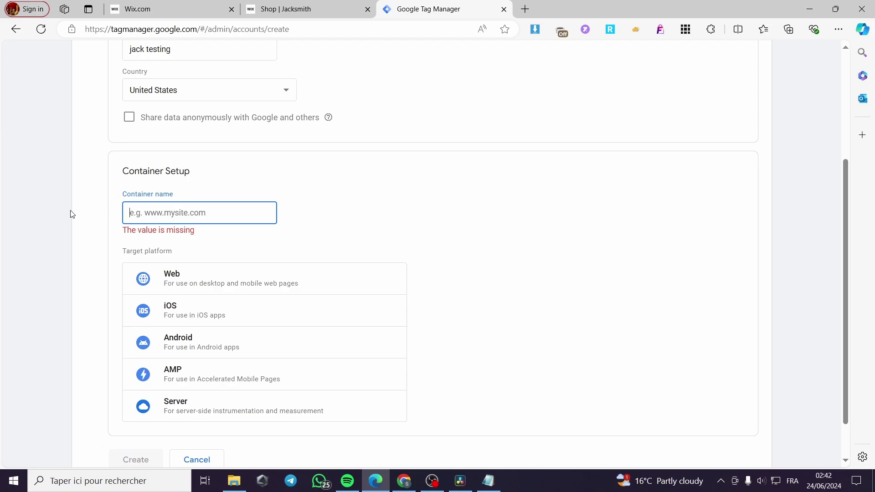
{"action": "type", "text": "jacksmith"}
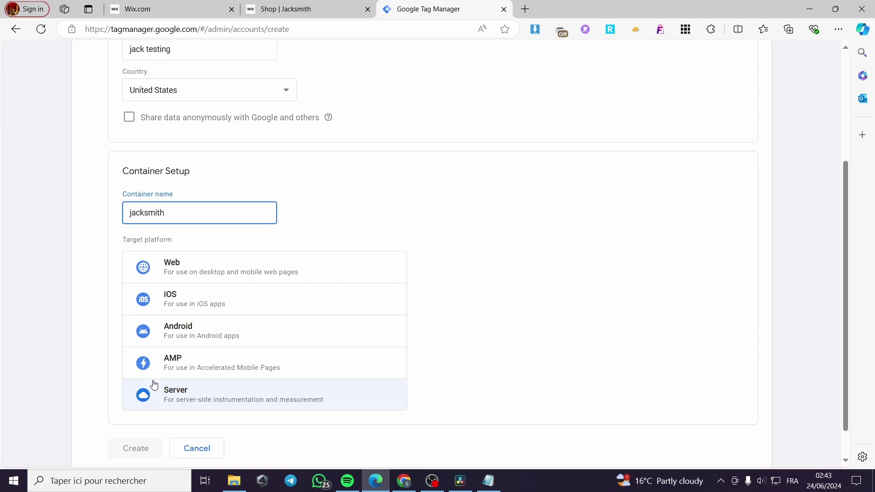
Create jacksmith as a Web container, accepting the GDPR Data Processing Terms and Terms of Service
{"action": "left_click", "coordinate": [163, 277]}
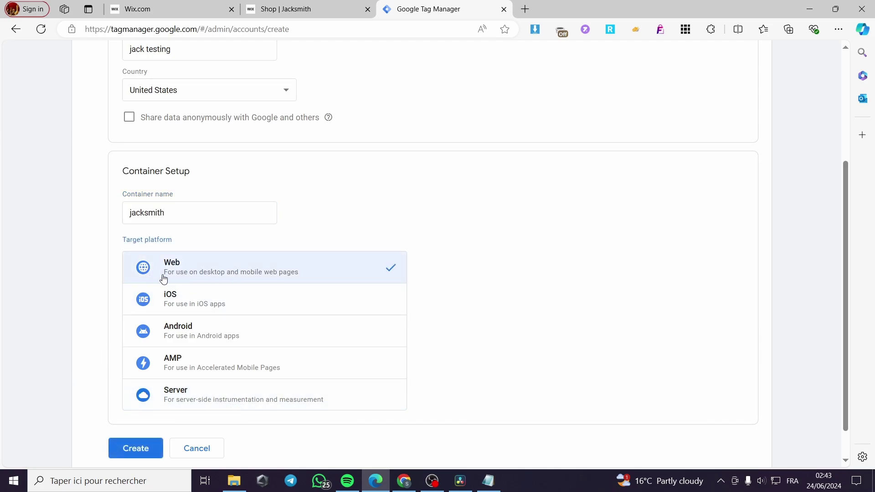
{"action": "scroll", "coordinate": [495, 291], "scroll_direction": "down", "scroll_amount": 2}
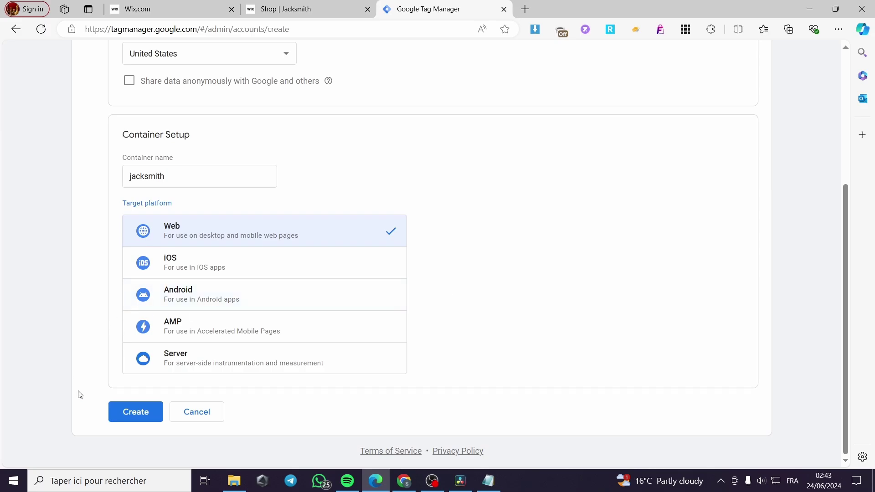
{"action": "left_click", "coordinate": [133, 416]}
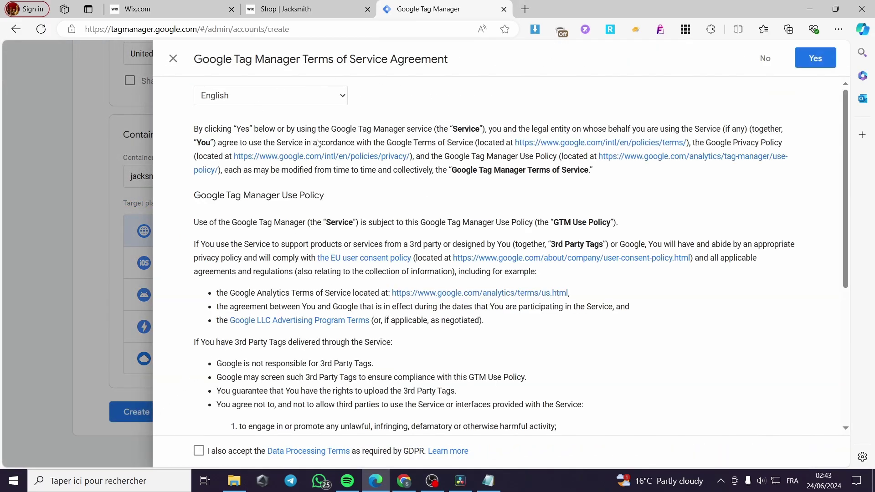
{"action": "scroll", "coordinate": [398, 183], "scroll_direction": "down", "scroll_amount": 5}
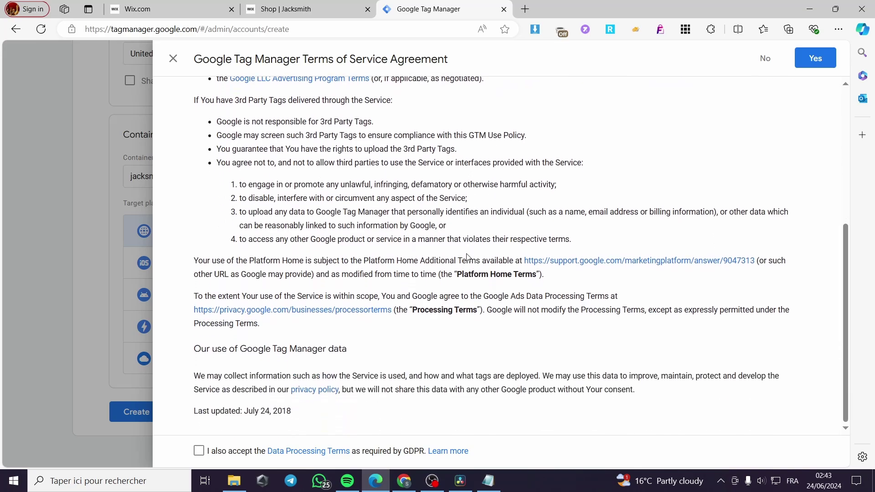
{"action": "left_click", "coordinate": [199, 451]}
{"action": "scroll", "coordinate": [388, 310], "scroll_direction": "up", "scroll_amount": 5}
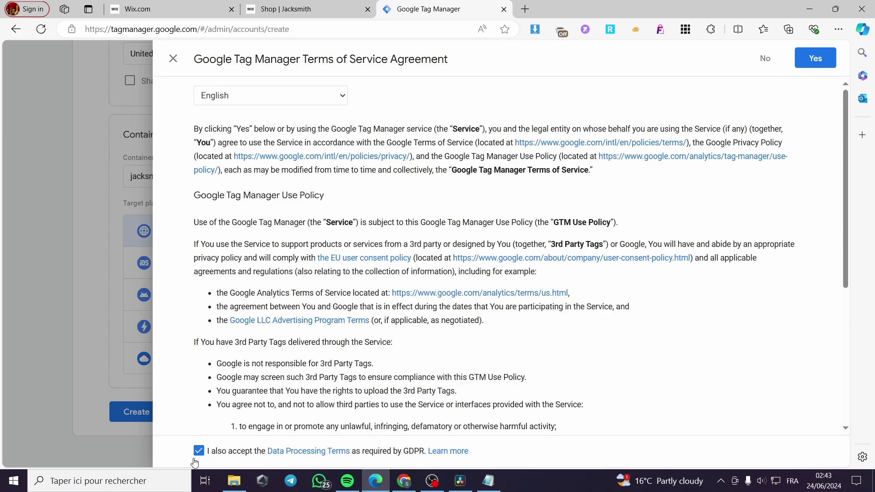
{"action": "left_click", "coordinate": [818, 57]}
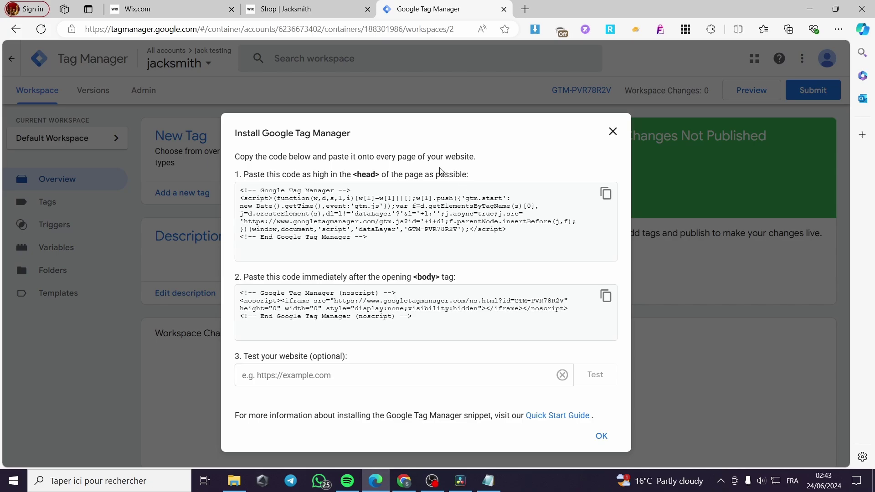
After glancing at the Wix and shop tabs, close the Install Google Tag Manager dialog
{"action": "left_click", "coordinate": [161, 9]}
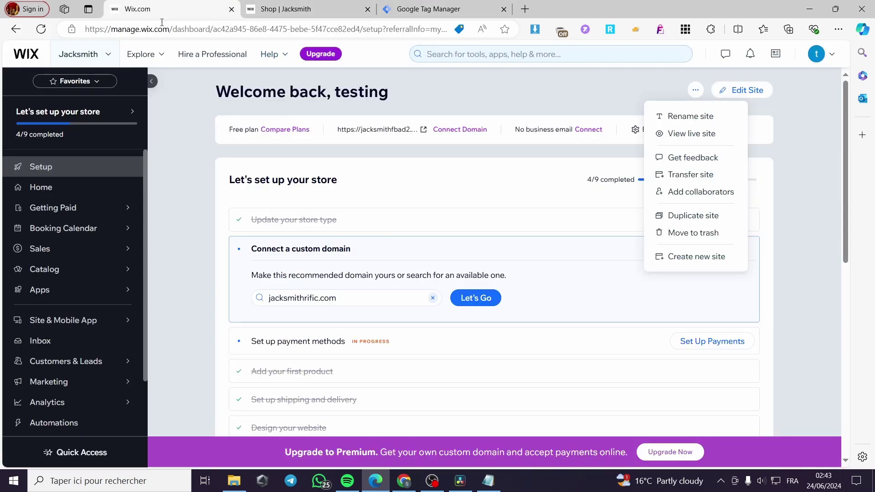
{"action": "left_click", "coordinate": [305, 8]}
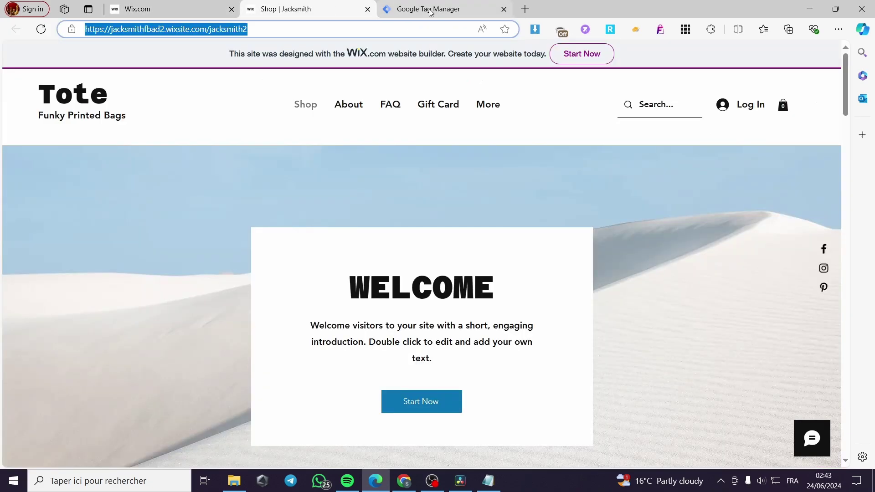
{"action": "left_click", "coordinate": [401, 9]}
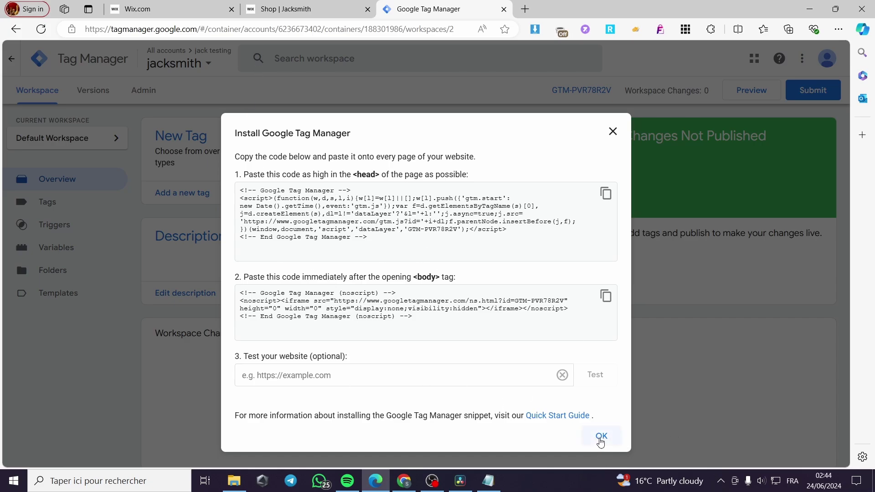
{"action": "left_click", "coordinate": [602, 437]}
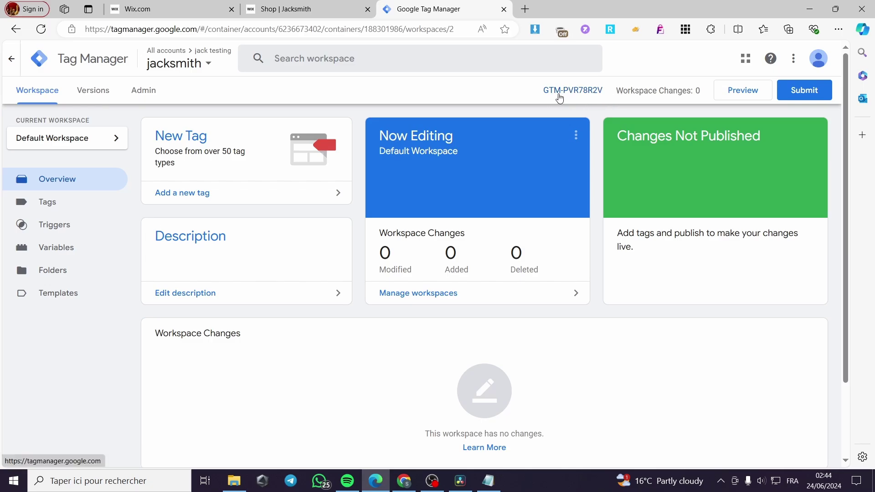
Copy the container ID GTM-PVR78R2V from the workspace header
{"action": "left_click", "coordinate": [560, 95]}
{"action": "left_click", "coordinate": [613, 131]}
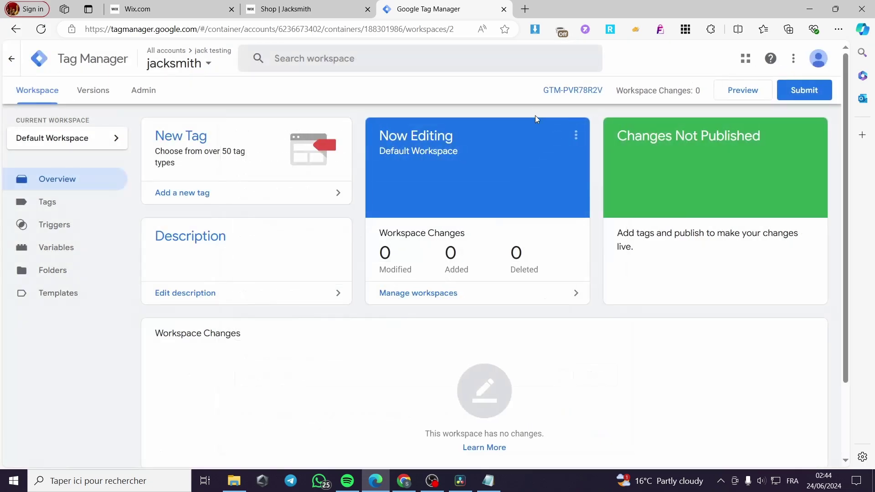
{"action": "left_click_drag", "start_coordinate": [538, 94], "coordinate": [606, 96]}
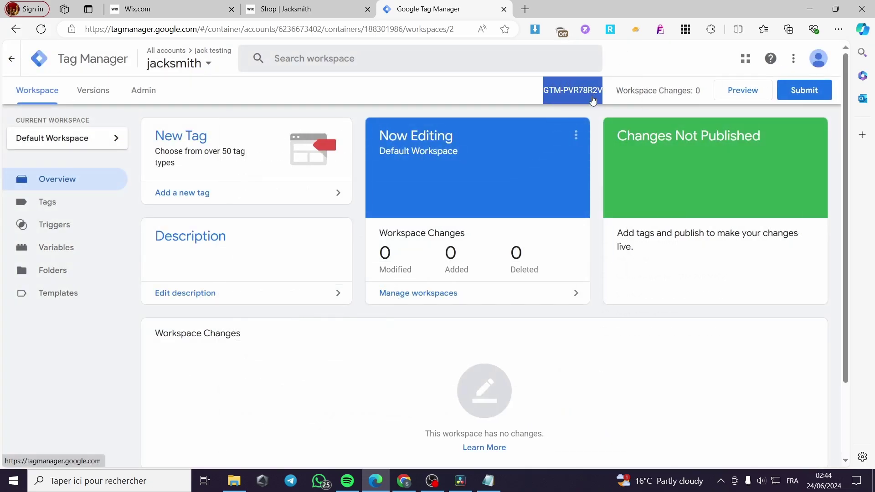
{"action": "right_click", "coordinate": [592, 98]}
{"action": "left_click", "coordinate": [624, 222]}
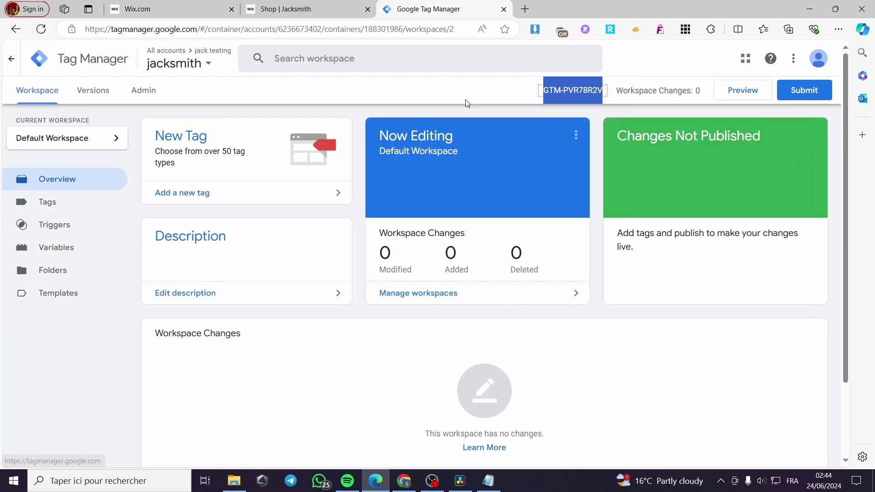
{"action": "left_click", "coordinate": [598, 93]}
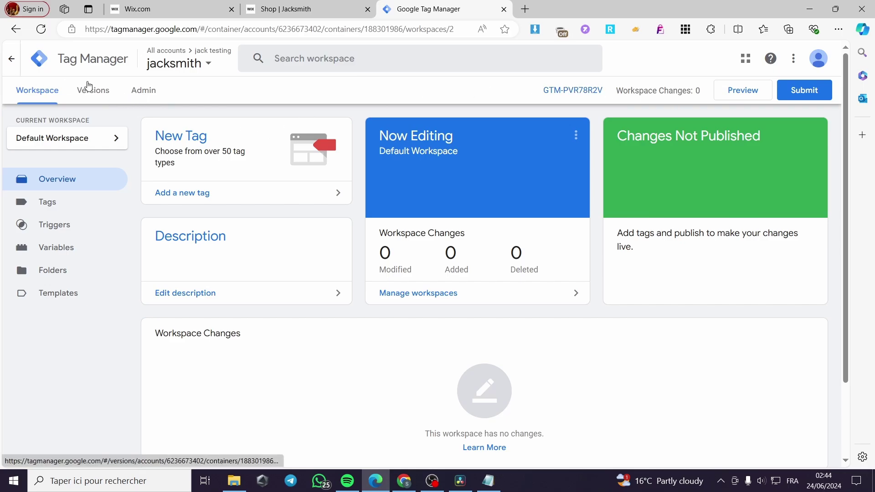
Copy GTM-PVR78R2V again from the Admin page, then switch to the shop tab
{"action": "left_click", "coordinate": [140, 95]}
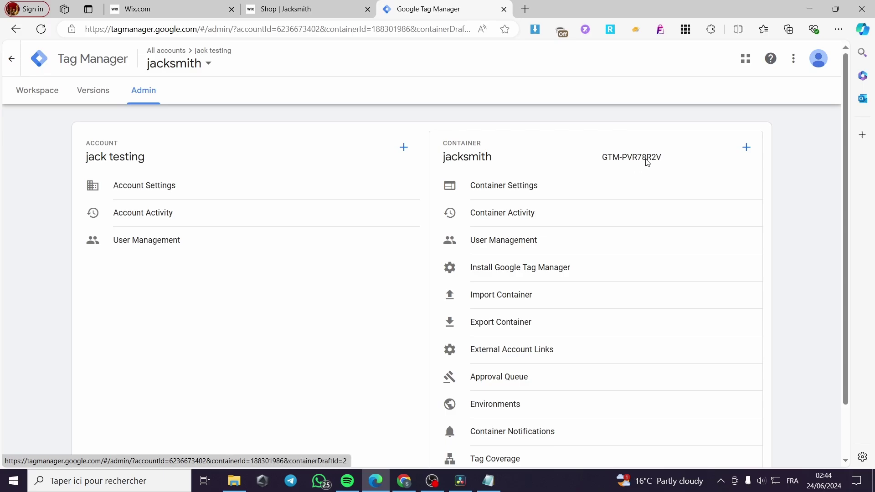
{"action": "left_click_drag", "start_coordinate": [668, 160], "coordinate": [602, 159]}
{"action": "right_click", "coordinate": [607, 159]}
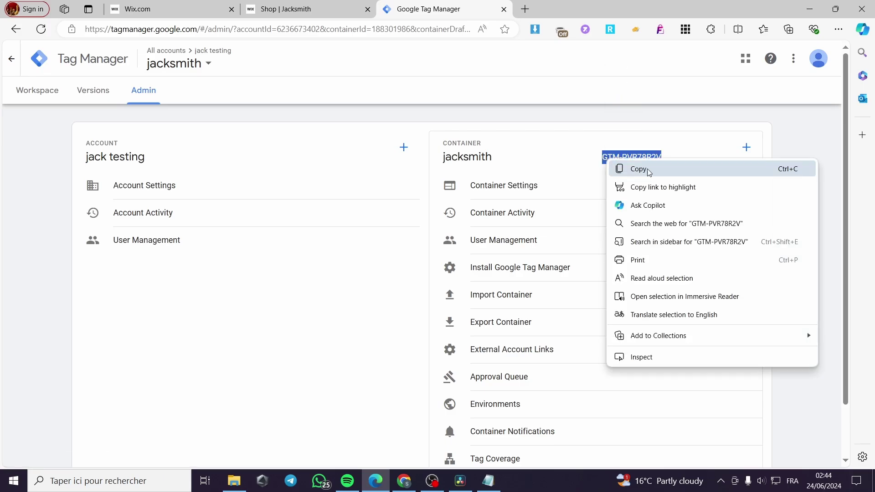
{"action": "left_click", "coordinate": [647, 168]}
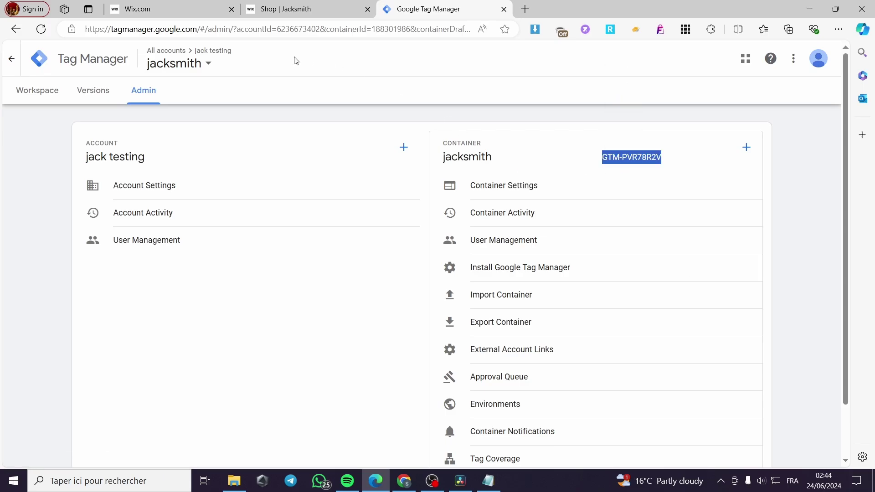
{"action": "left_click", "coordinate": [296, 9]}
Open Marketing Home from the Wix dashboard sidebar and scroll through its marketing essentials
{"action": "left_click", "coordinate": [163, 9]}
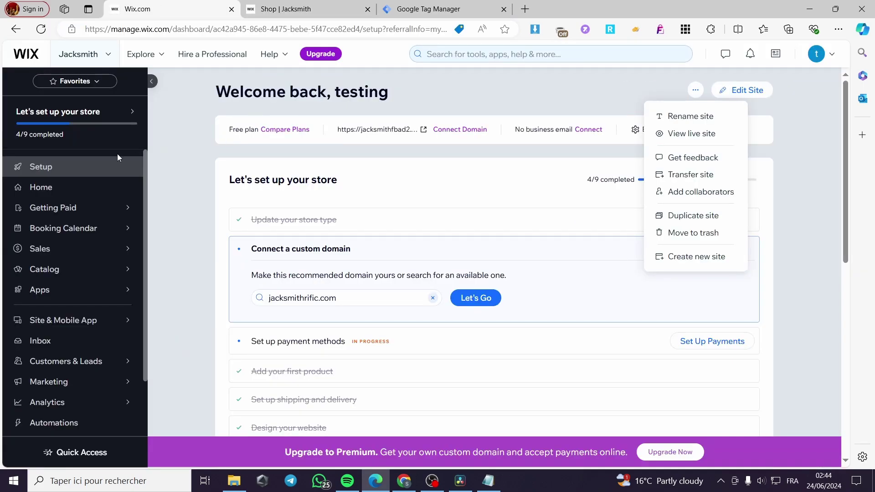
{"action": "mouse_move", "coordinate": [120, 207]}
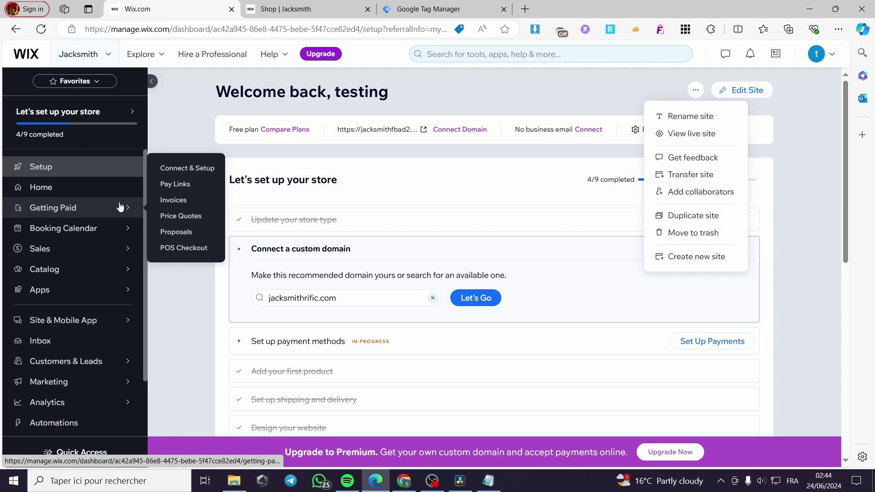
{"action": "scroll", "coordinate": [118, 204], "scroll_direction": "down", "scroll_amount": 2}
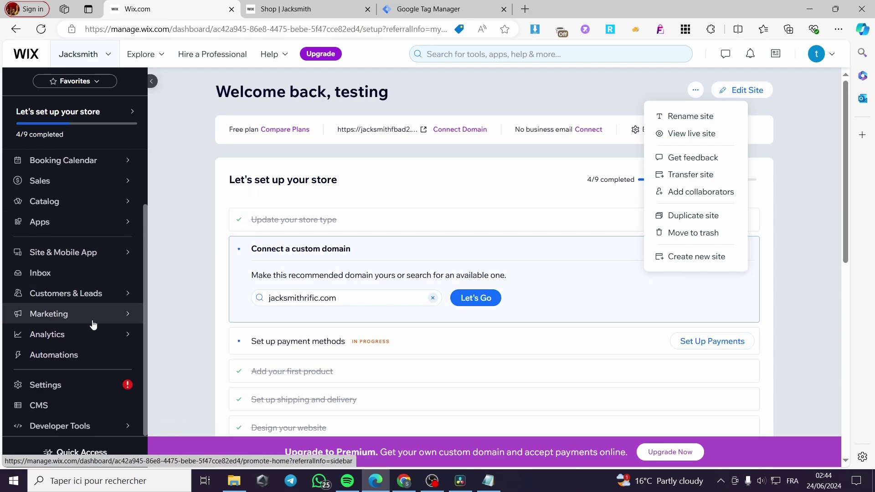
{"action": "left_click", "coordinate": [124, 317]}
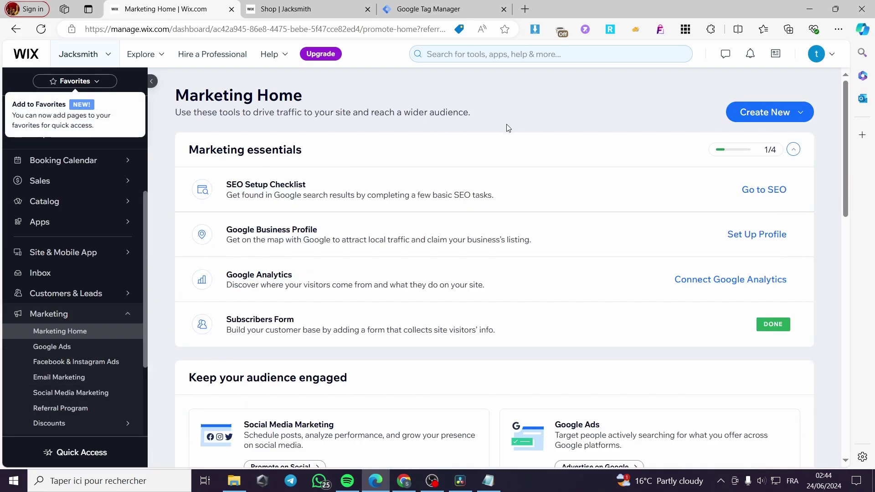
{"action": "scroll", "coordinate": [606, 121], "scroll_direction": "down", "scroll_amount": 4}
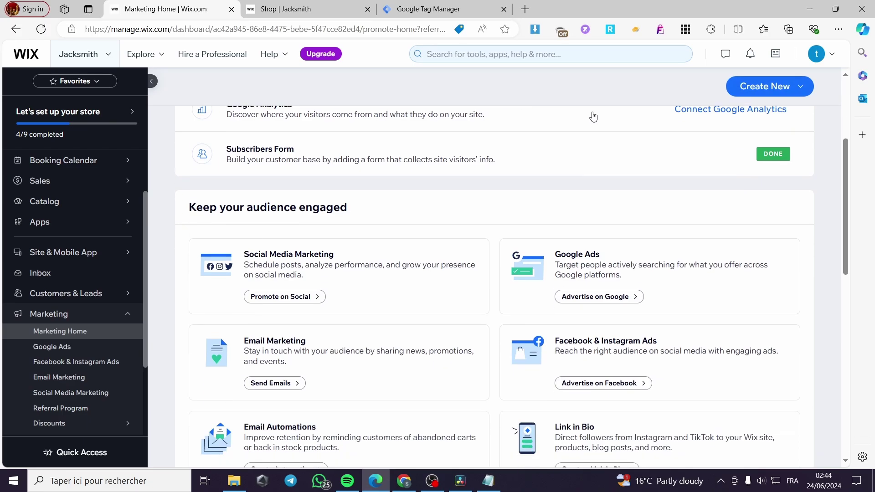
{"action": "scroll", "coordinate": [592, 117], "scroll_direction": "up", "scroll_amount": 4}
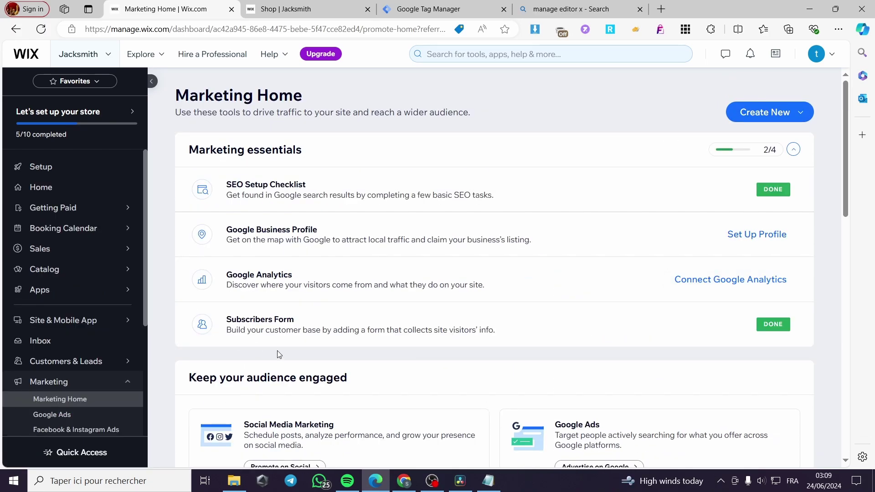
{"action": "scroll", "coordinate": [439, 287], "scroll_direction": "down", "scroll_amount": 8}
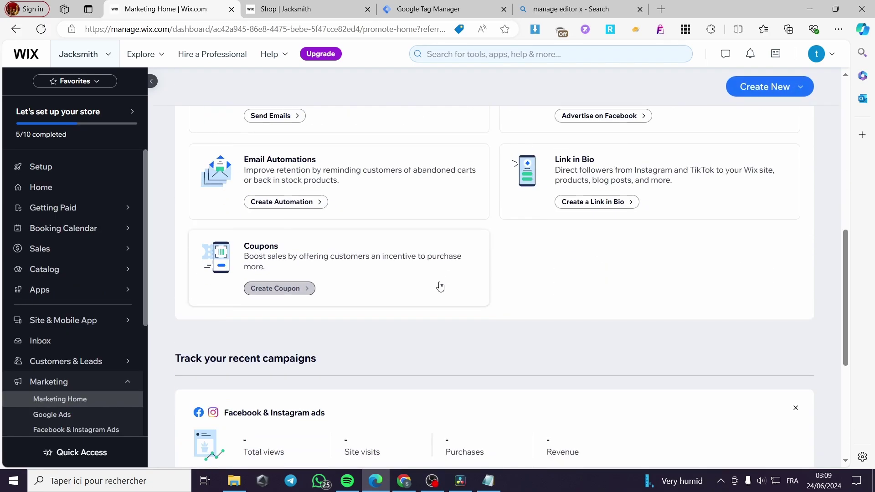
{"action": "scroll", "coordinate": [358, 267], "scroll_direction": "up", "scroll_amount": 8}
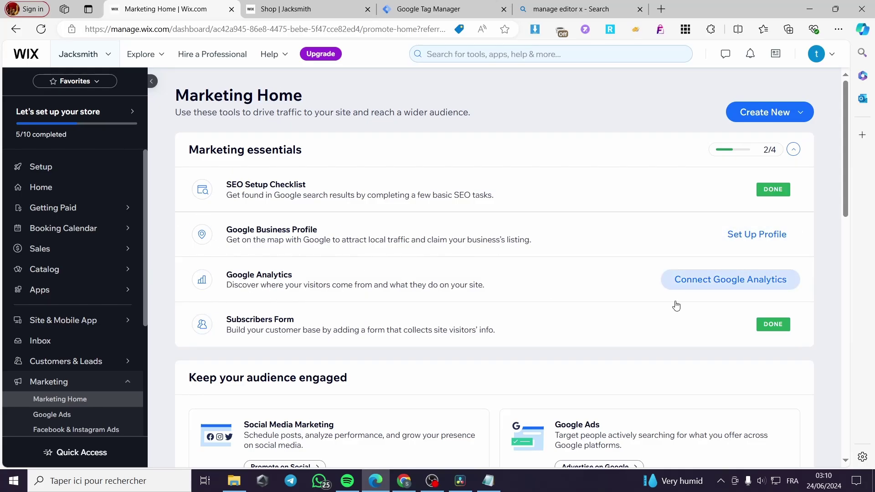
{"action": "scroll", "coordinate": [81, 266], "scroll_direction": "down", "scroll_amount": 4}
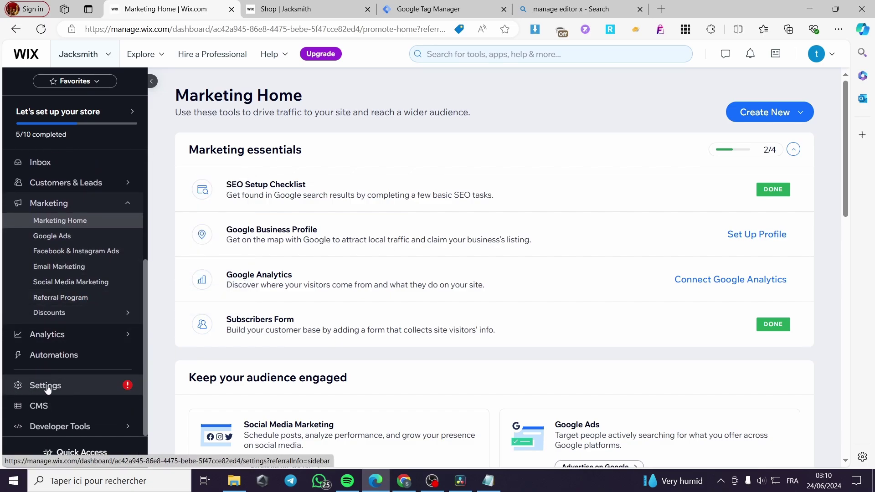
Open Settings > Marketing Integrations and browse the Google Analytics, Meta Pixel and Tag Manager cards
{"action": "left_click", "coordinate": [46, 387]}
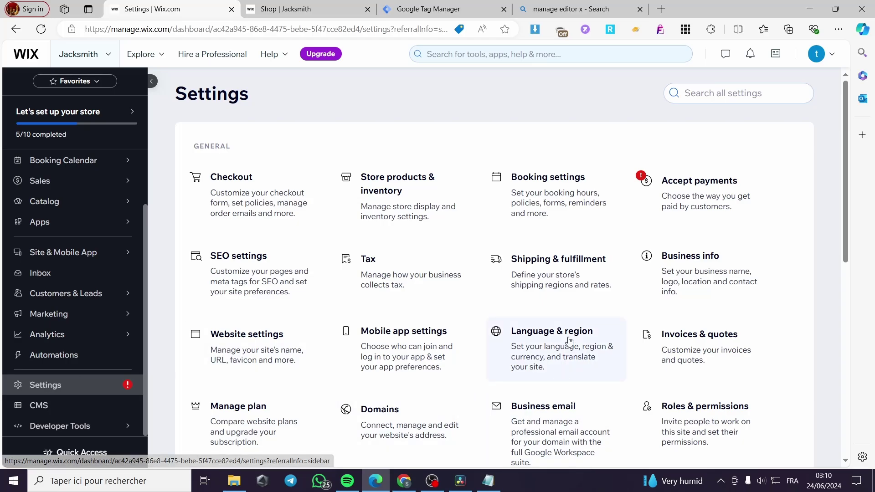
{"action": "scroll", "coordinate": [333, 224], "scroll_direction": "down", "scroll_amount": 6}
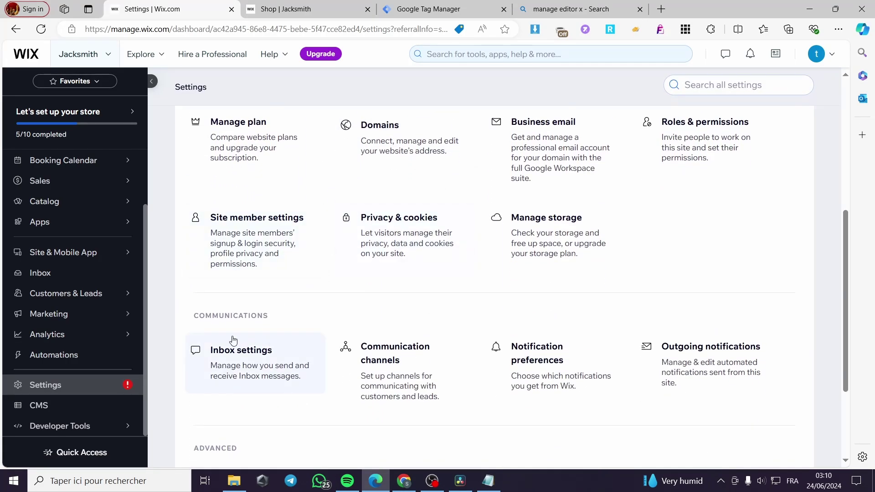
{"action": "scroll", "coordinate": [246, 337], "scroll_direction": "down", "scroll_amount": 3}
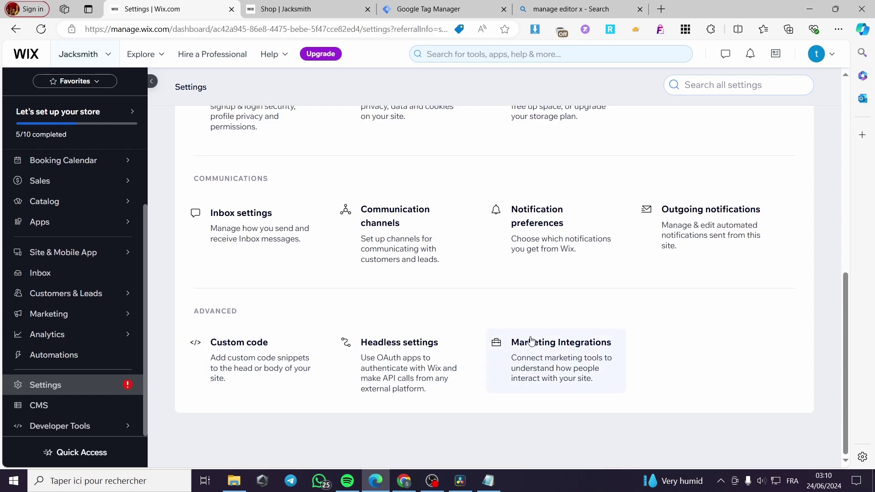
{"action": "left_click", "coordinate": [569, 362]}
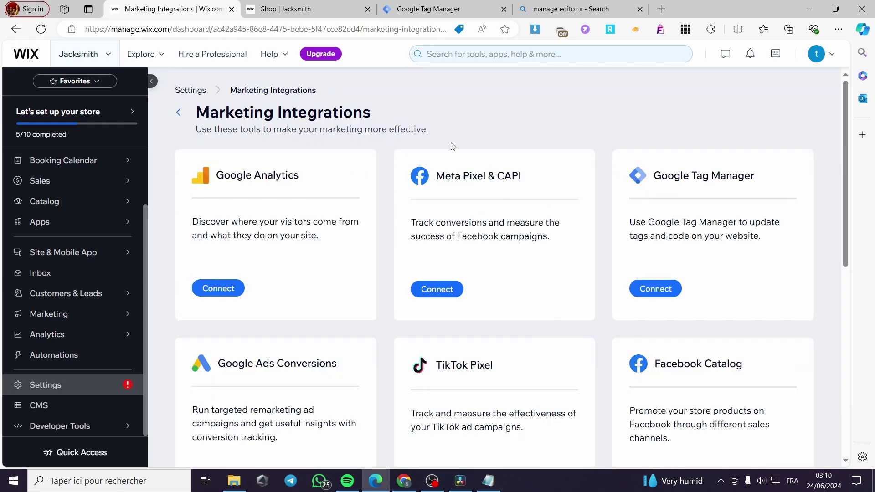
{"action": "scroll", "coordinate": [745, 160], "scroll_direction": "down", "scroll_amount": 1}
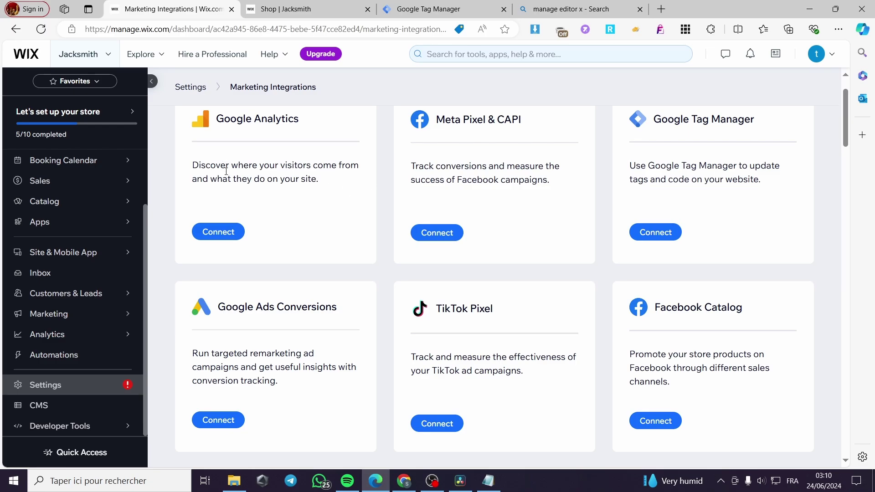
{"action": "scroll", "coordinate": [226, 171], "scroll_direction": "up", "scroll_amount": 1}
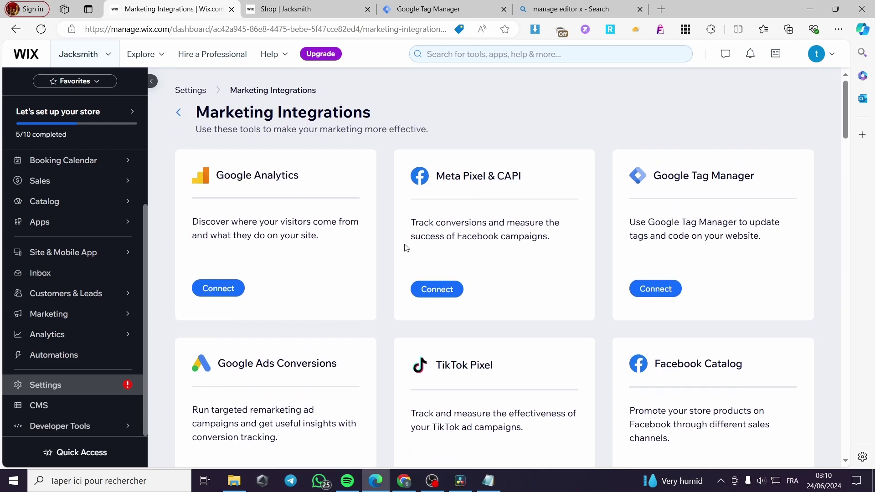
{"action": "scroll", "coordinate": [406, 248], "scroll_direction": "down", "scroll_amount": 2}
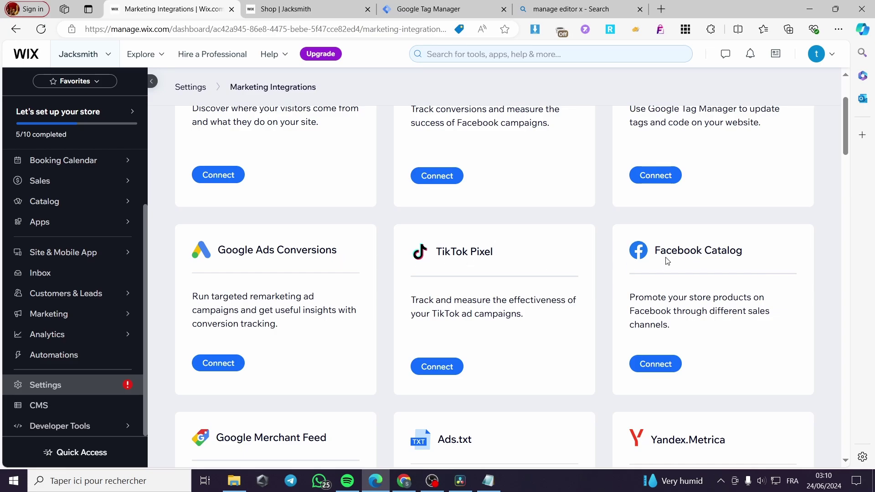
{"action": "scroll", "coordinate": [676, 255], "scroll_direction": "down", "scroll_amount": 2}
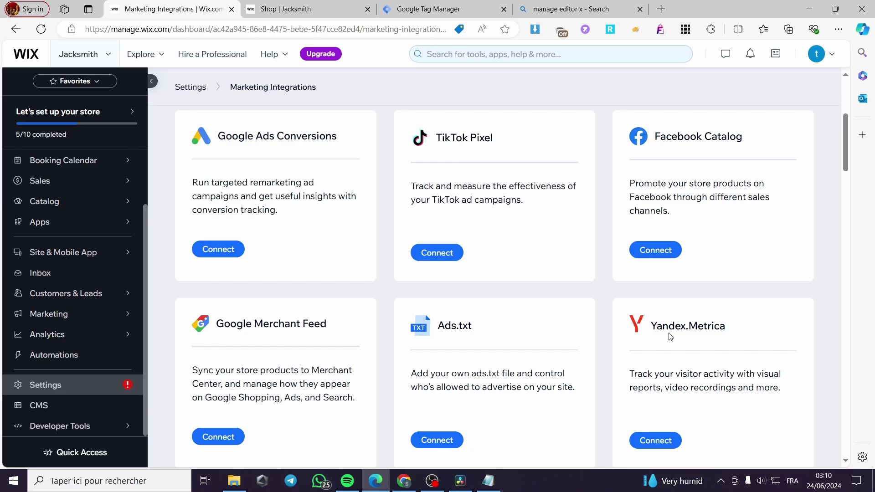
{"action": "scroll", "coordinate": [670, 333], "scroll_direction": "down", "scroll_amount": 2}
{"action": "scroll", "coordinate": [676, 355], "scroll_direction": "up", "scroll_amount": 5}
{"action": "scroll", "coordinate": [693, 319], "scroll_direction": "up", "scroll_amount": 1}
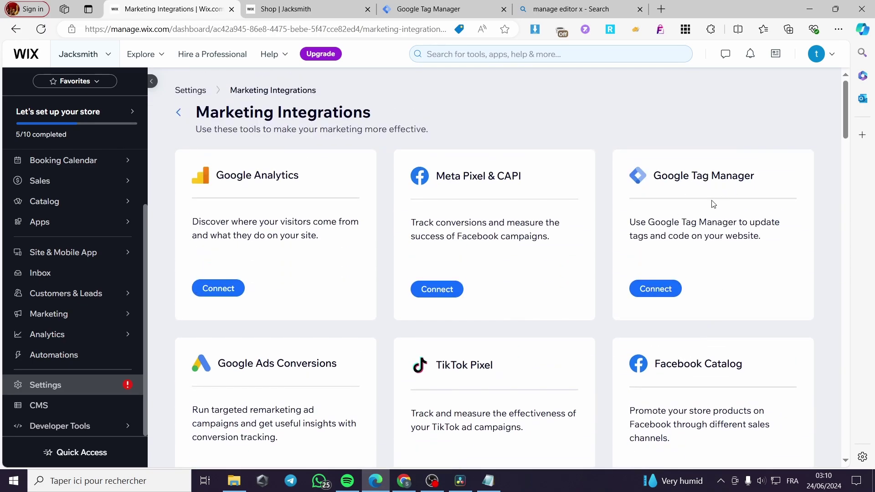
Start connecting Google Tag Manager, review the required Premium plans, and close the plans tab
{"action": "left_click", "coordinate": [658, 290]}
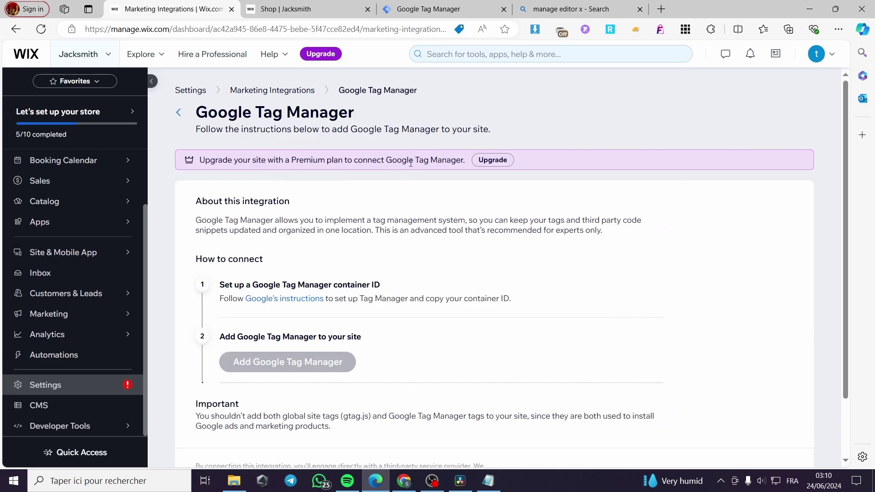
{"action": "left_click", "coordinate": [498, 163]}
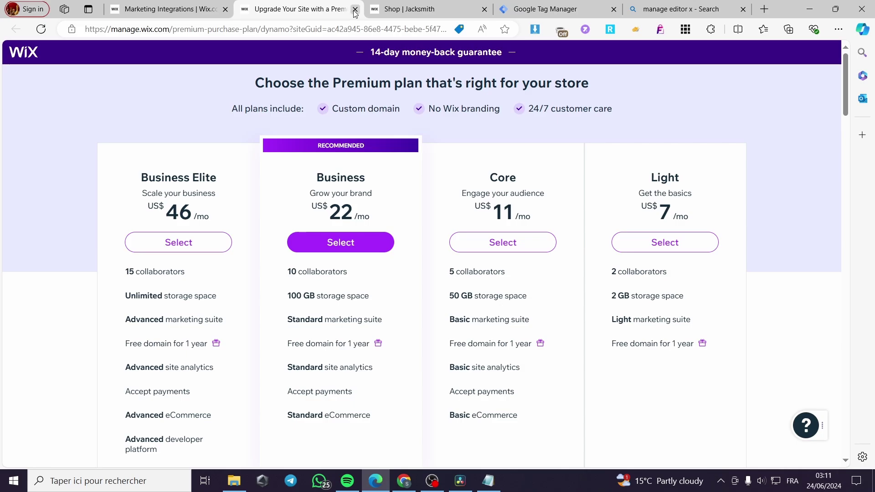
{"action": "scroll", "coordinate": [374, 230], "scroll_direction": "down", "scroll_amount": 6}
{"action": "scroll", "coordinate": [381, 255], "scroll_direction": "up", "scroll_amount": 7}
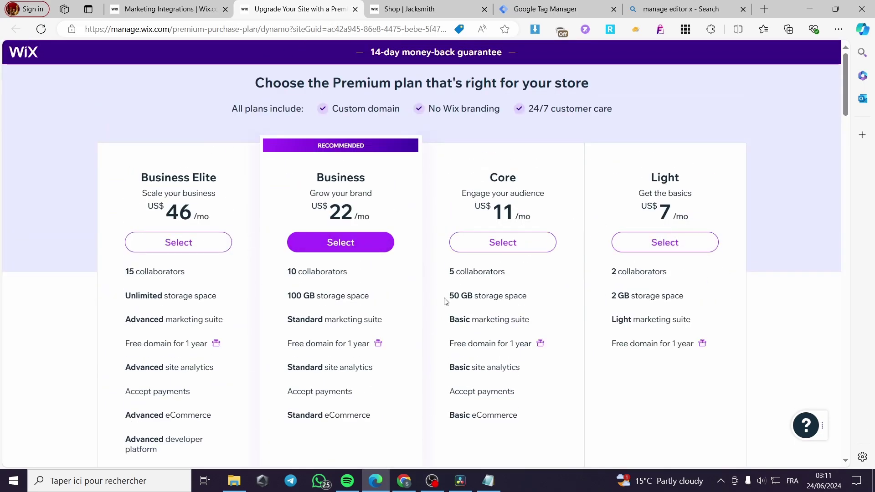
{"action": "left_click", "coordinate": [355, 9]}
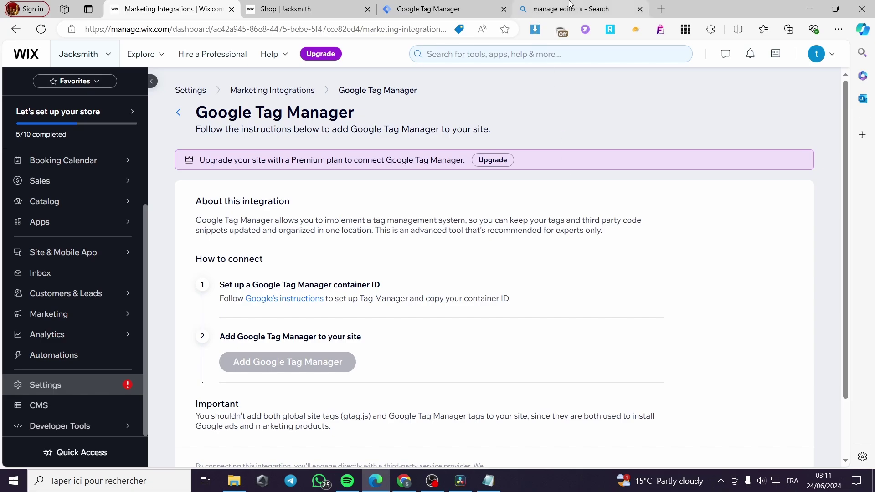
Copy the container ID from the Tag Manager admin page
{"action": "left_click", "coordinate": [385, 11]}
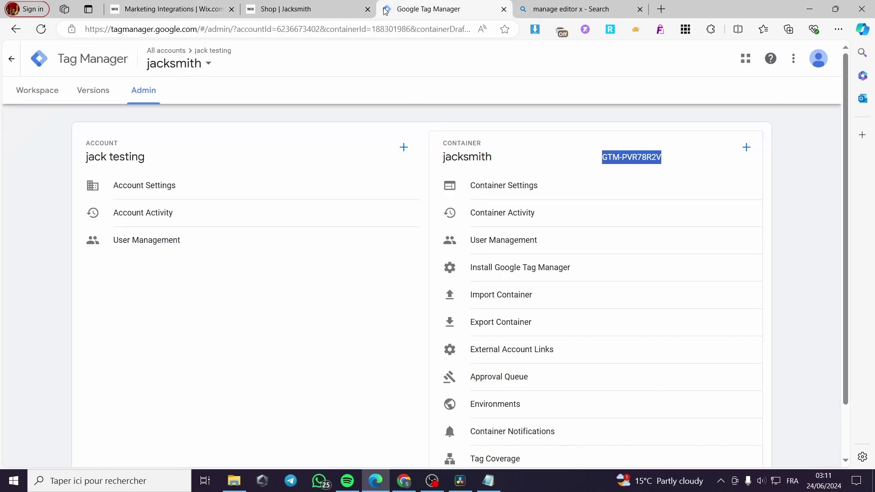
{"action": "right_click", "coordinate": [639, 165]}
{"action": "left_click", "coordinate": [652, 172]}
Back in Wix, go to the dashboard's Setup page showing the store setup checklist
{"action": "left_click", "coordinate": [168, 6]}
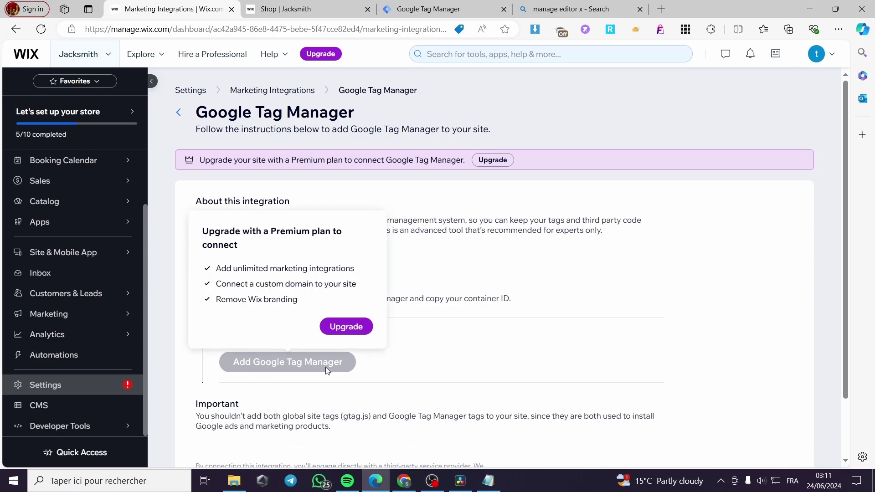
{"action": "scroll", "coordinate": [599, 390], "scroll_direction": "down", "scroll_amount": 2}
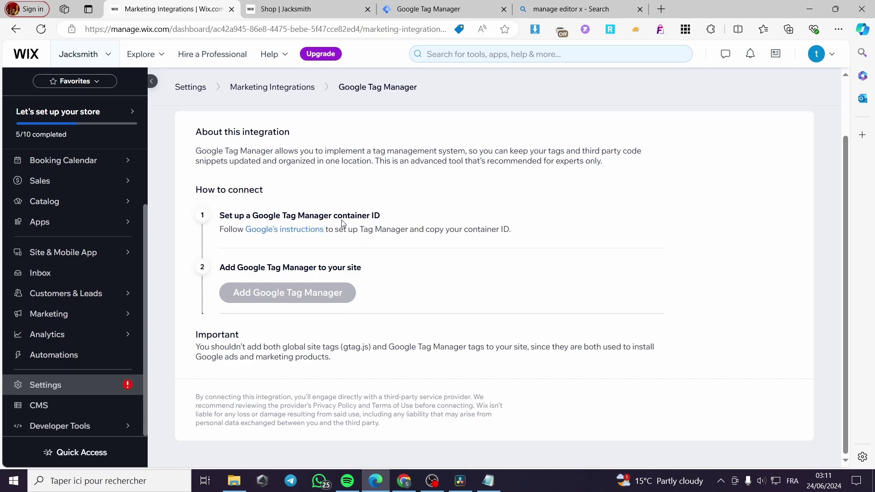
{"action": "mouse_move", "coordinate": [73, 294]}
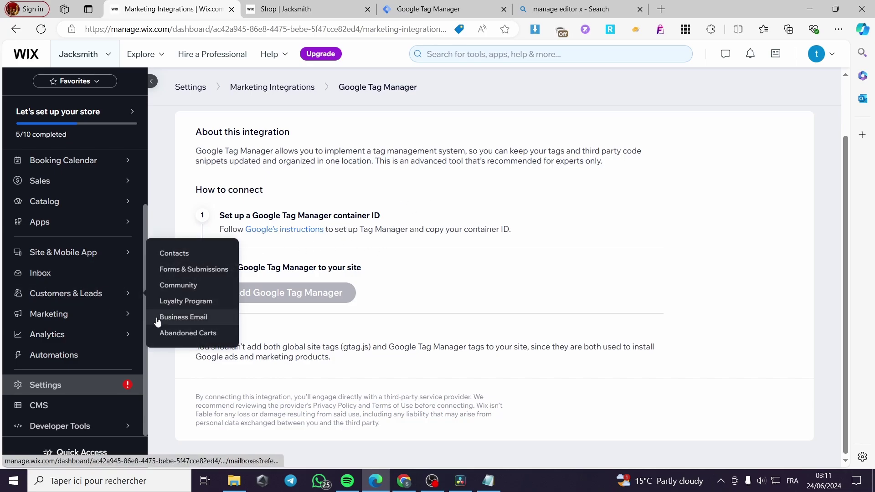
{"action": "scroll", "coordinate": [84, 400], "scroll_direction": "up", "scroll_amount": 2}
{"action": "scroll", "coordinate": [79, 377], "scroll_direction": "down", "scroll_amount": 2}
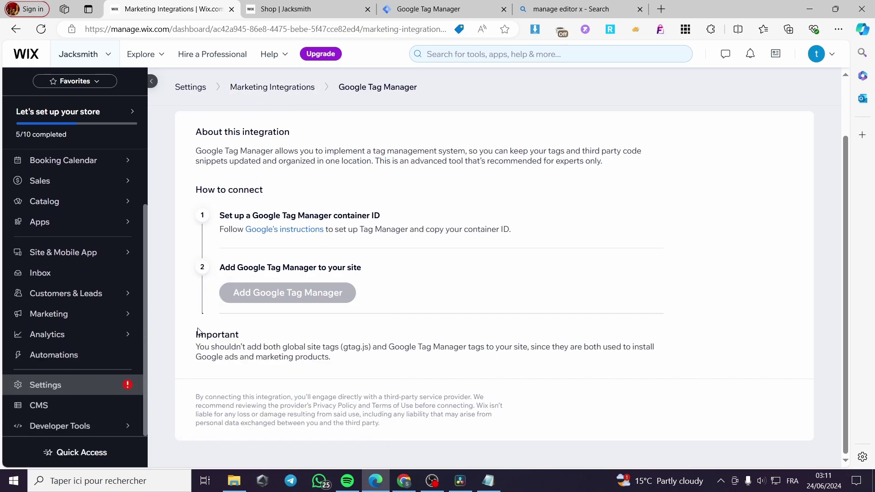
{"action": "scroll", "coordinate": [104, 273], "scroll_direction": "up", "scroll_amount": 2}
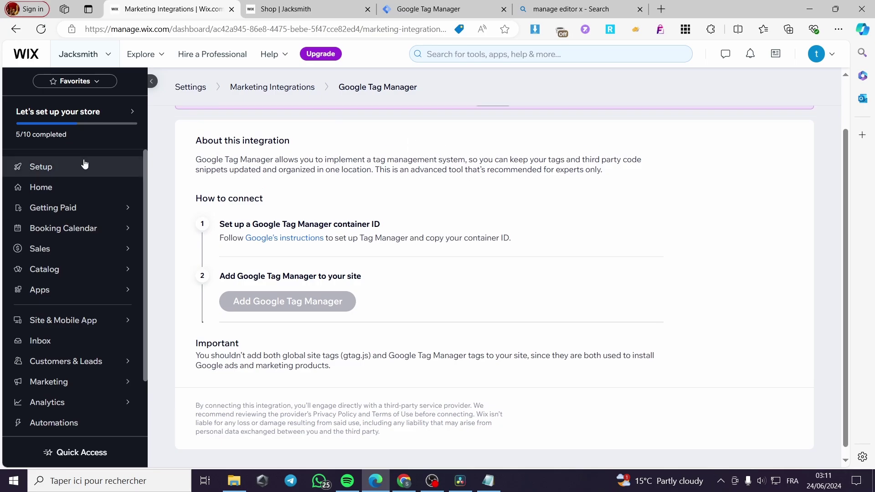
{"action": "left_click", "coordinate": [85, 165]}
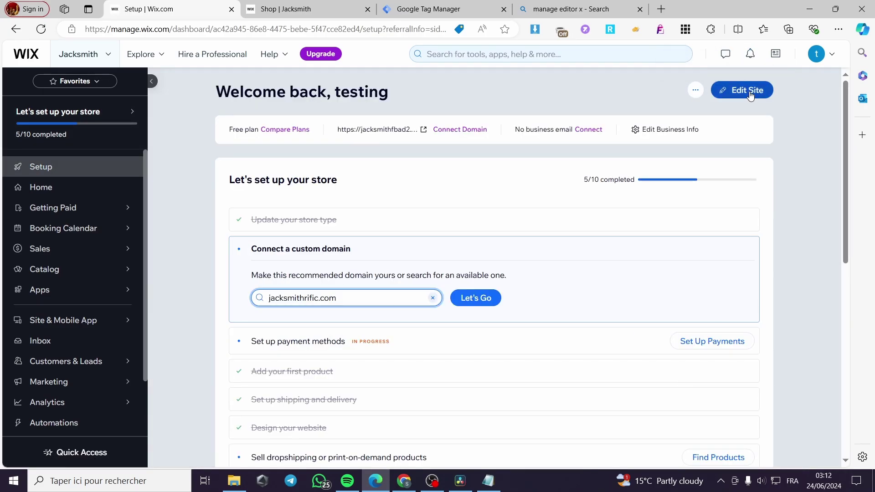
Launch Edit Site and switch between the live Shop and editor tabs until the Wix Editor loads
{"action": "left_click", "coordinate": [749, 91]}
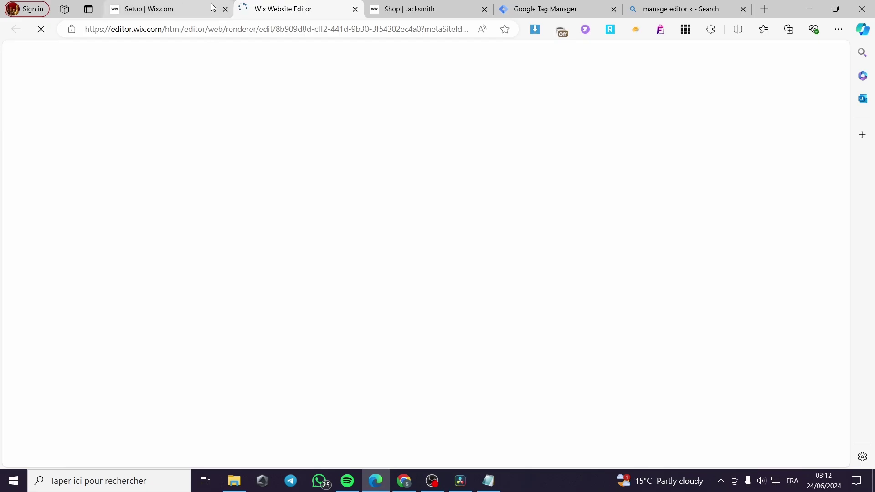
{"action": "left_click", "coordinate": [437, 6]}
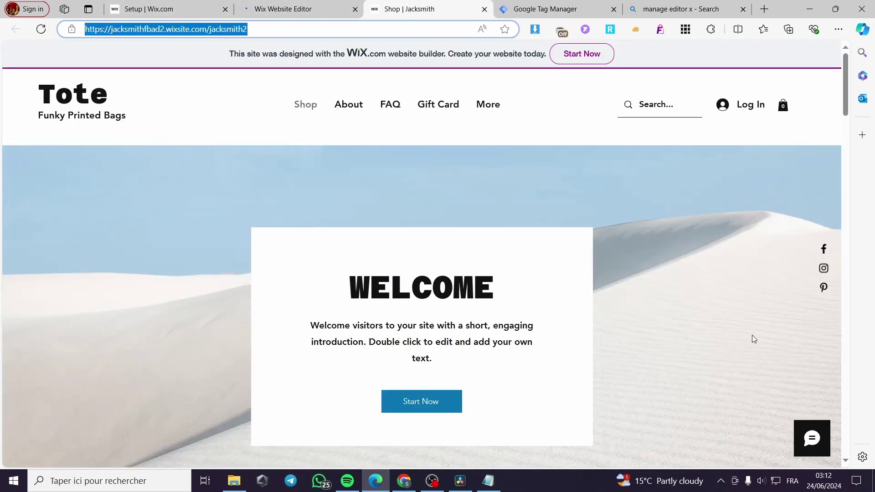
{"action": "left_click", "coordinate": [296, 8]}
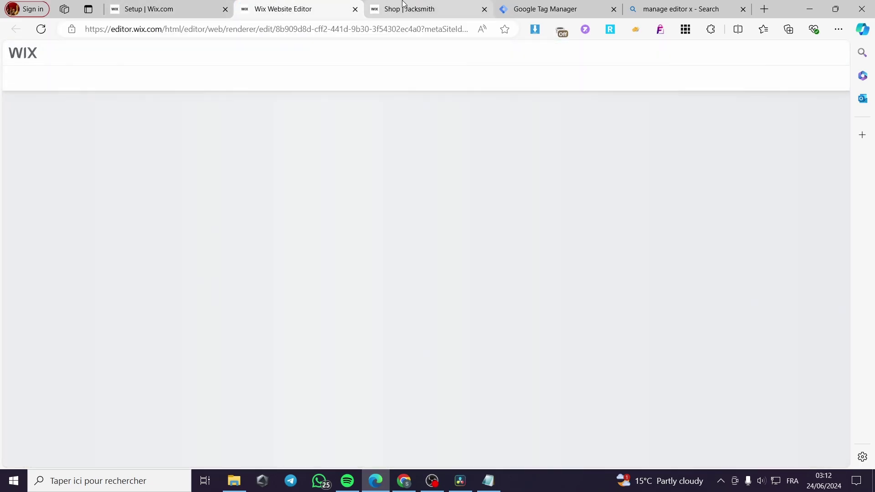
{"action": "left_click", "coordinate": [474, 9]}
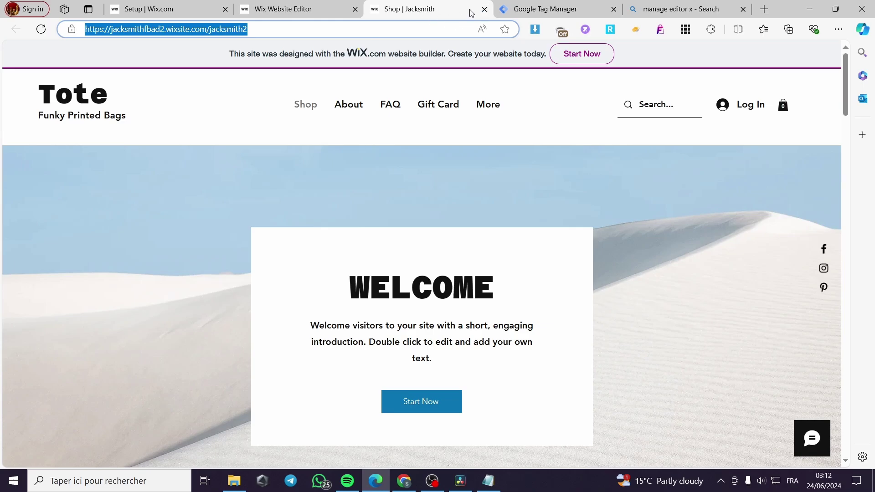
{"action": "left_click", "coordinate": [280, 6]}
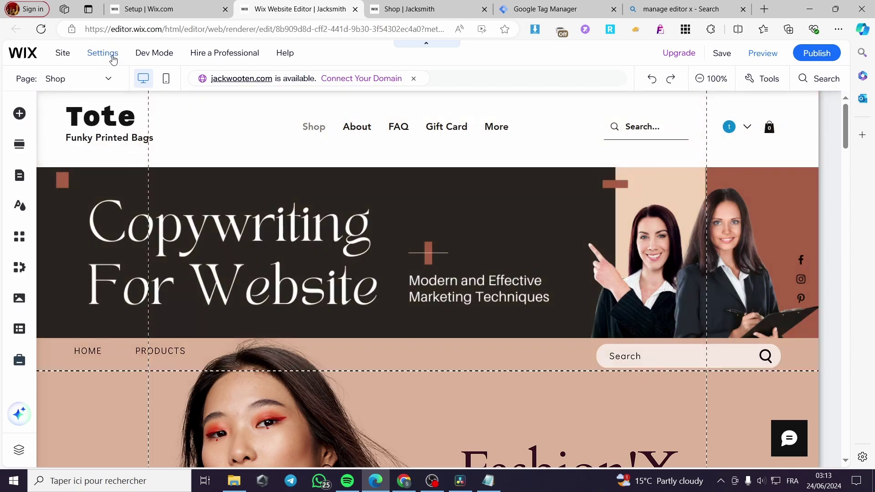
{"action": "left_click", "coordinate": [103, 54]}
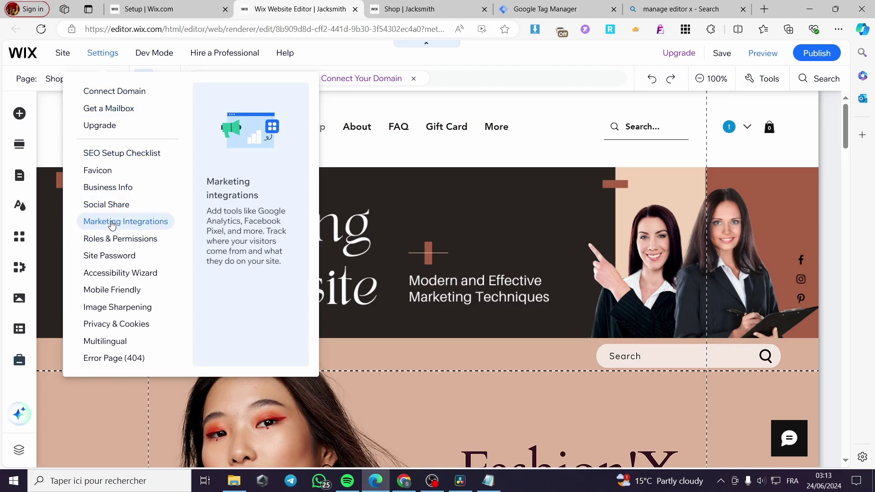
{"action": "left_click", "coordinate": [132, 226]}
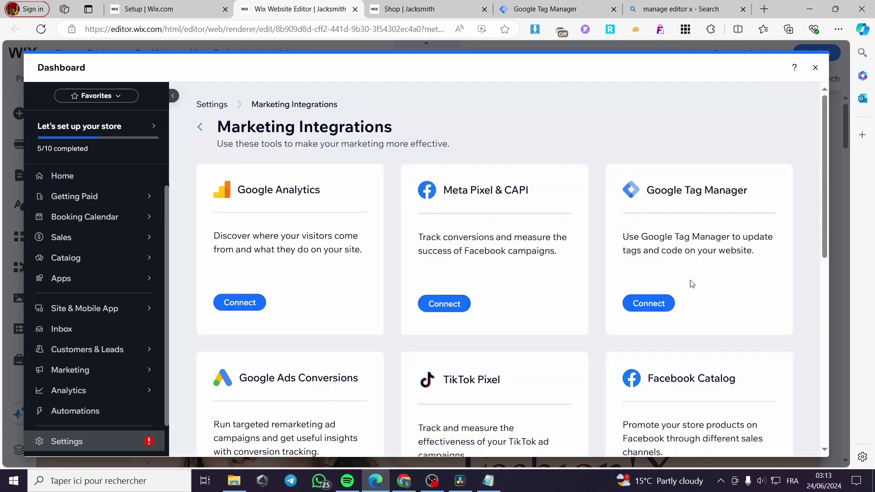
{"action": "left_click", "coordinate": [654, 306]}
{"action": "scroll", "coordinate": [456, 260], "scroll_direction": "down", "scroll_amount": 2}
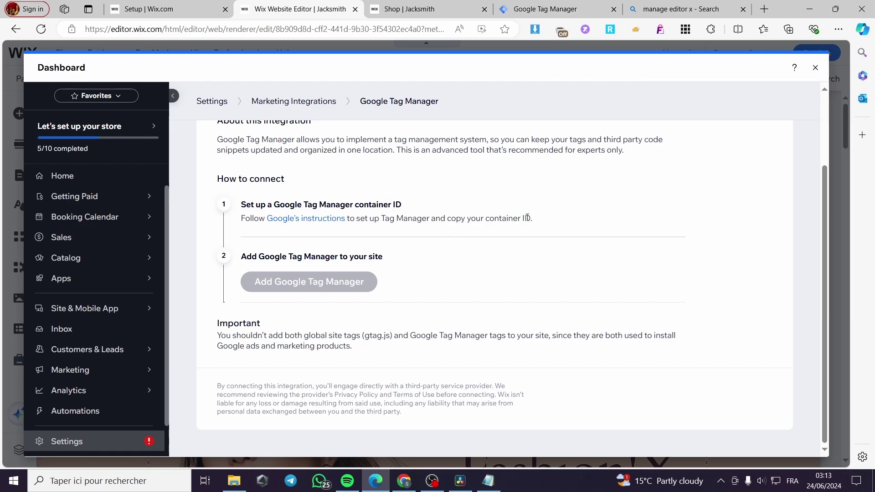
{"action": "left_click", "coordinate": [816, 68]}
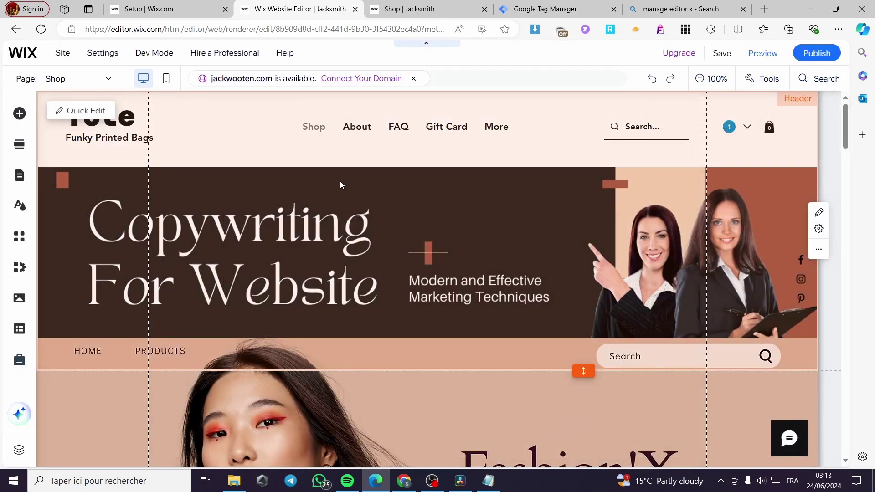